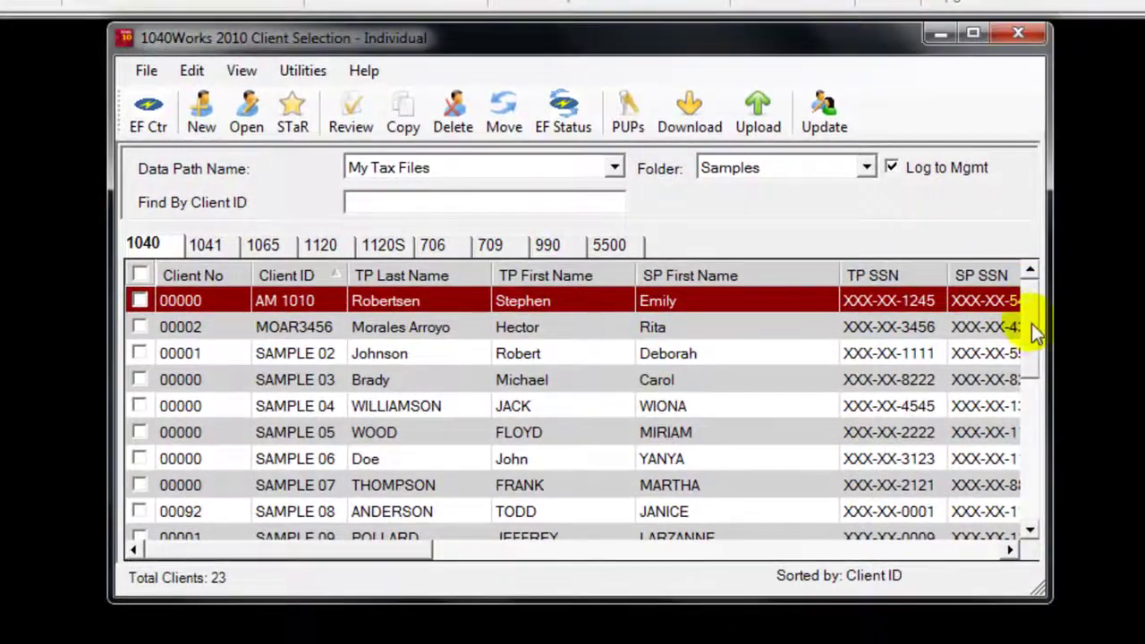
# - Re-sort the client list by SSN, name and Client ID columns, ending sorted by Client No
pyautogui.moveTo(1032, 323)
pyautogui.mouseDown()
pyautogui.moveTo(1022, 341)
pyautogui.moveTo(1020, 291)
pyautogui.mouseUp()
pyautogui.click(972, 272)
pyautogui.click(891, 277)
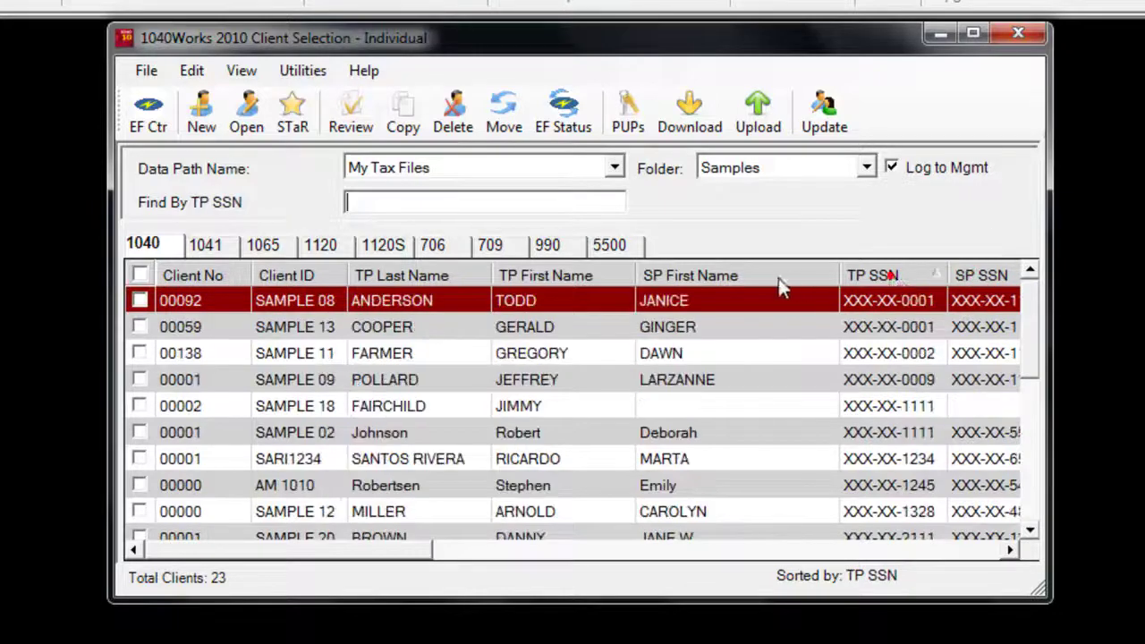
pyautogui.click(739, 277)
pyautogui.click(578, 275)
pyautogui.click(408, 275)
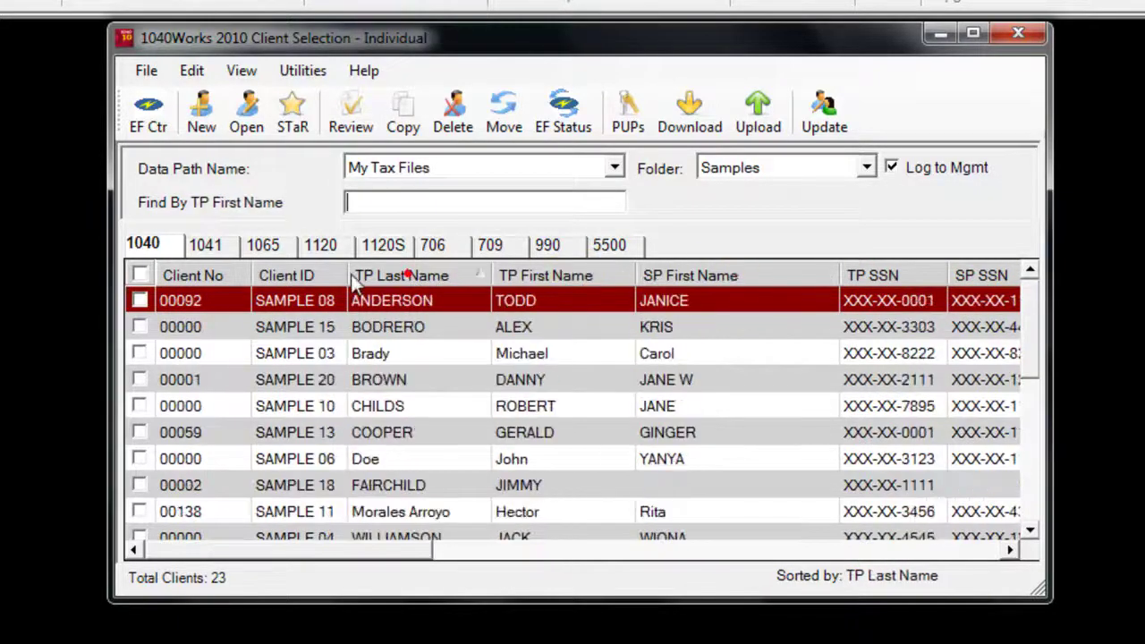
pyautogui.click(285, 276)
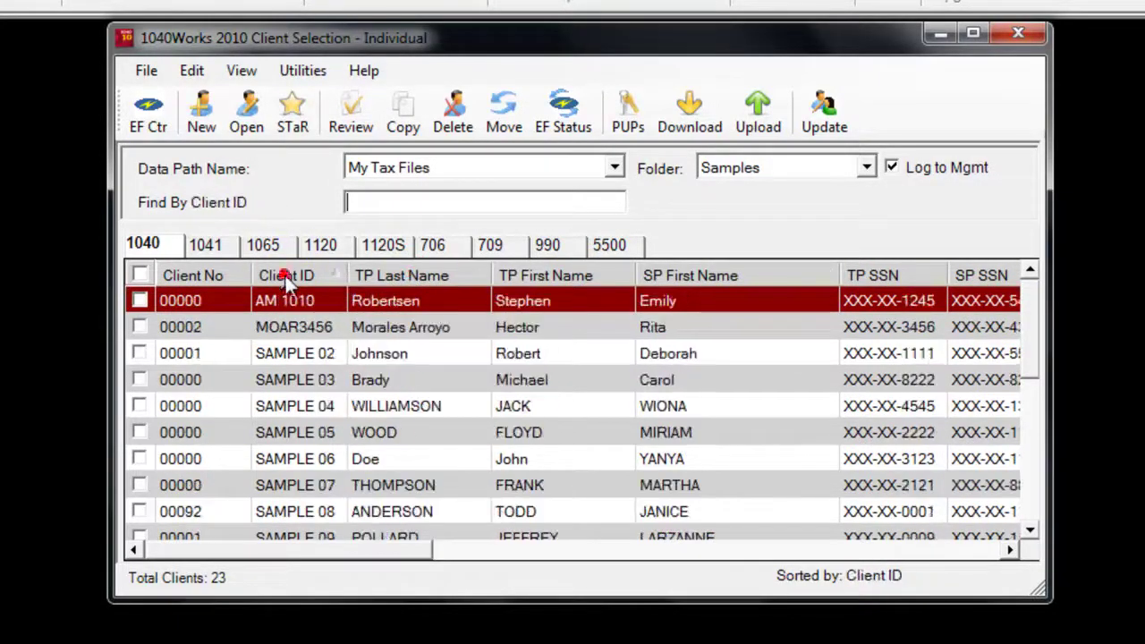
pyautogui.click(214, 277)
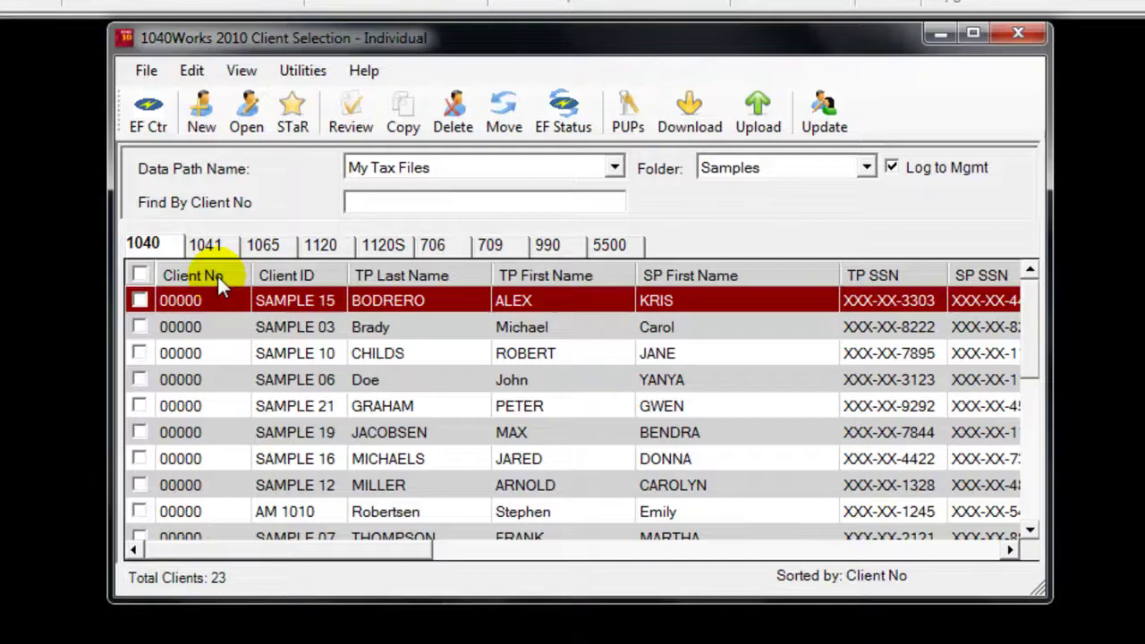
pyautogui.click(303, 70)
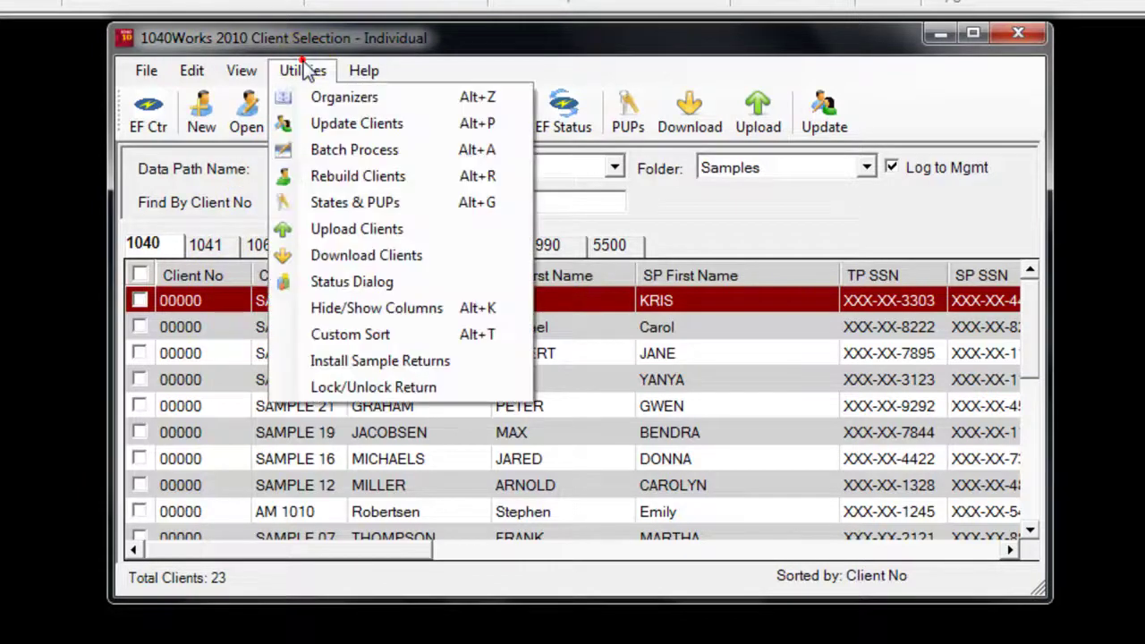
pyautogui.click(354, 309)
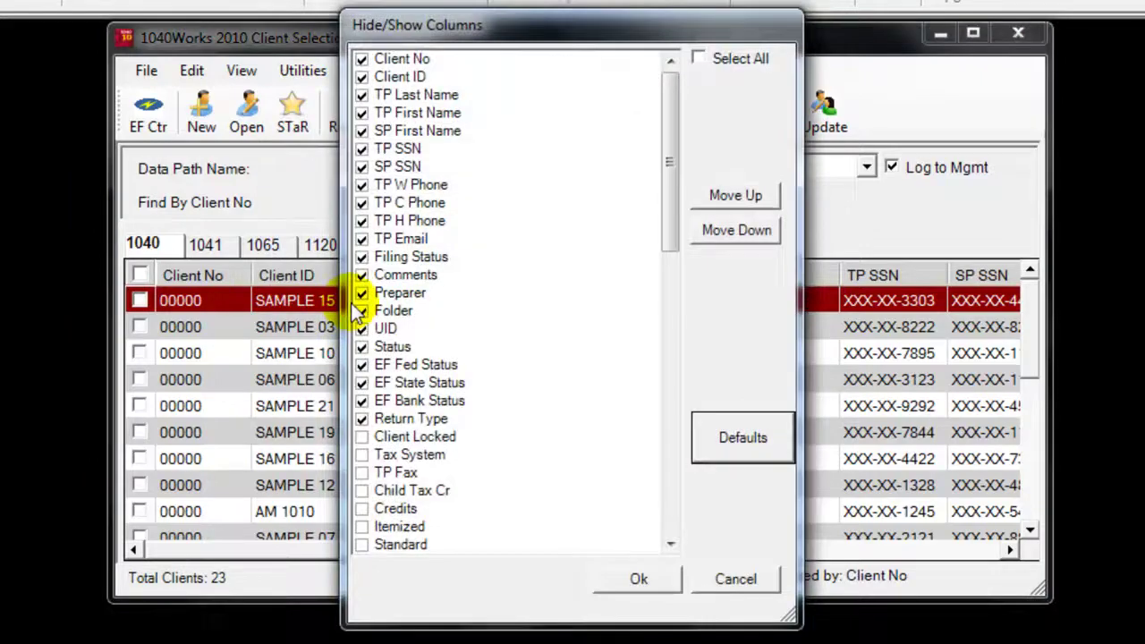
pyautogui.moveTo(669, 85)
pyautogui.mouseDown()
pyautogui.moveTo(693, 255)
pyautogui.moveTo(693, 67)
pyautogui.mouseUp()
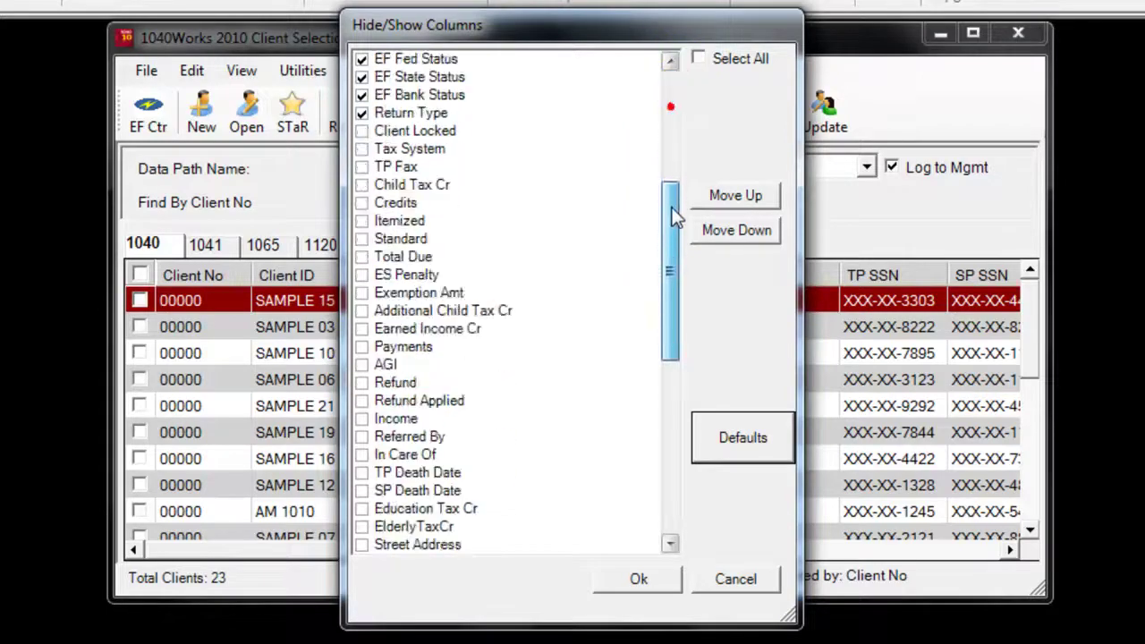
pyautogui.moveTo(671, 106); pyautogui.dragTo(662, 443)
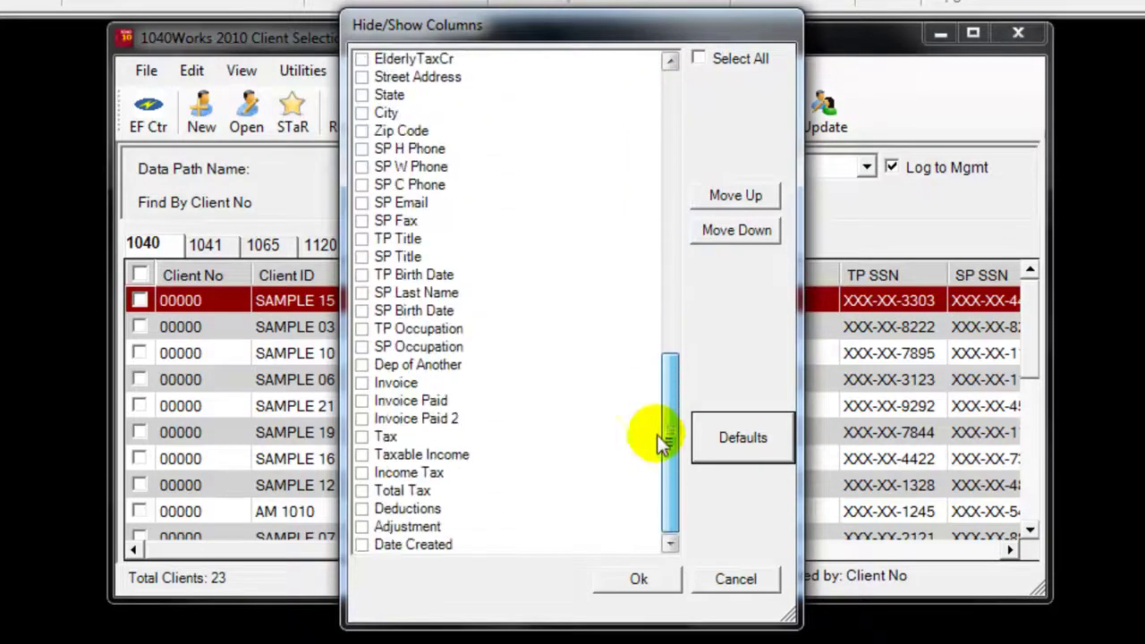
pyautogui.click(646, 581)
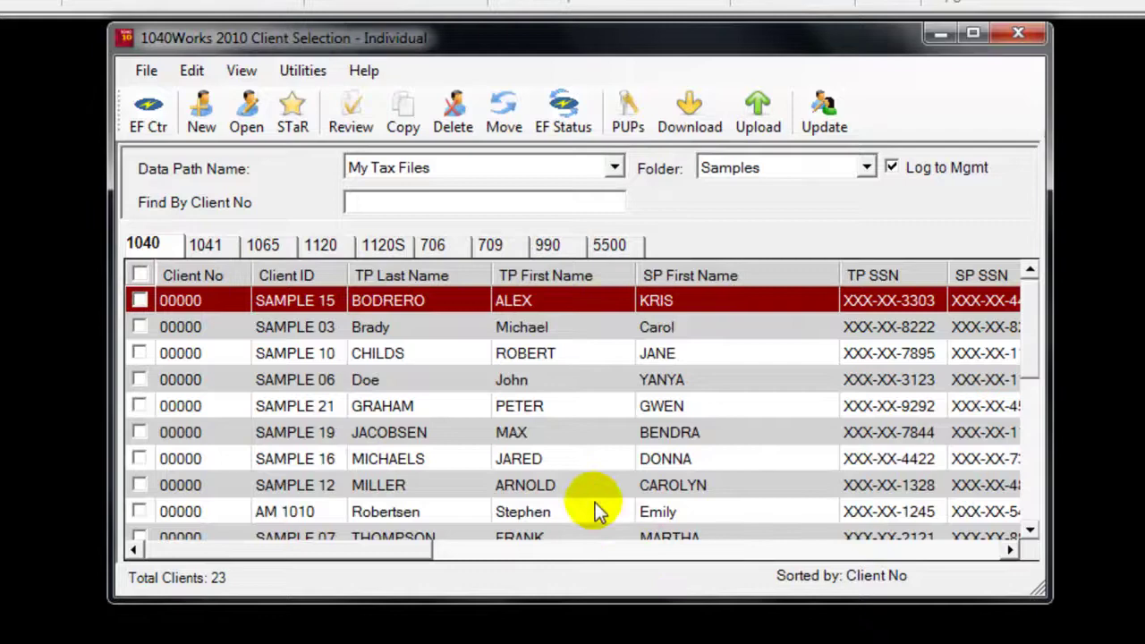
# - Switch the client folder to Default, which shows Total Clients: 0
pyautogui.click(867, 168)
pyautogui.click(801, 213)
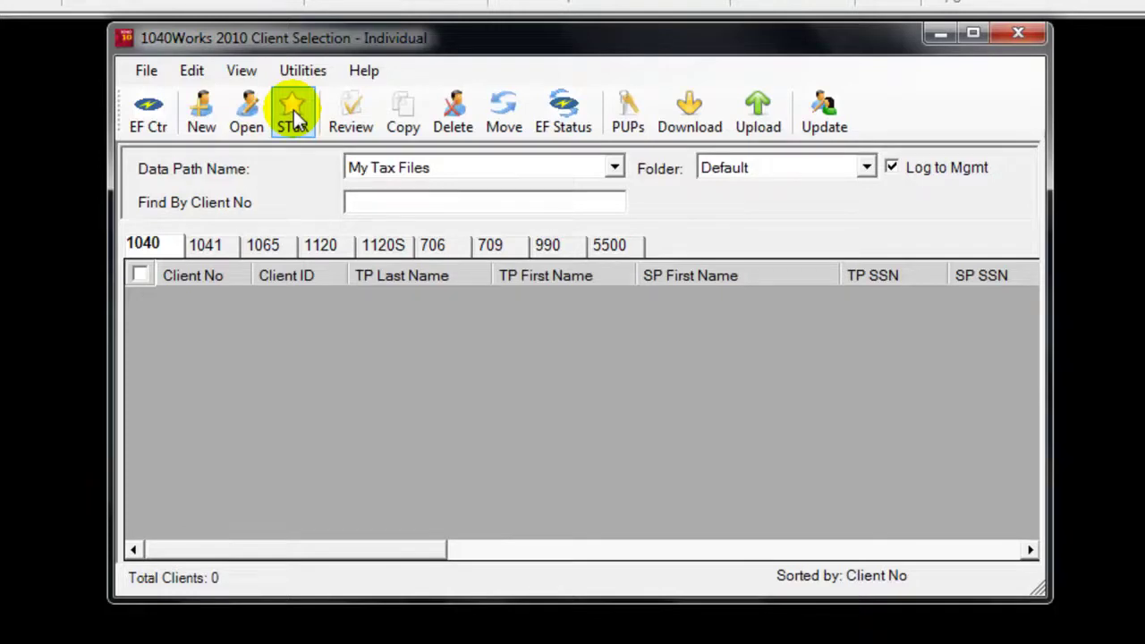
# - Preview the STaR new-client interview with test SSN 999-99-9999 through Personal Information, Dependents and EIC
pyautogui.click(202, 118)
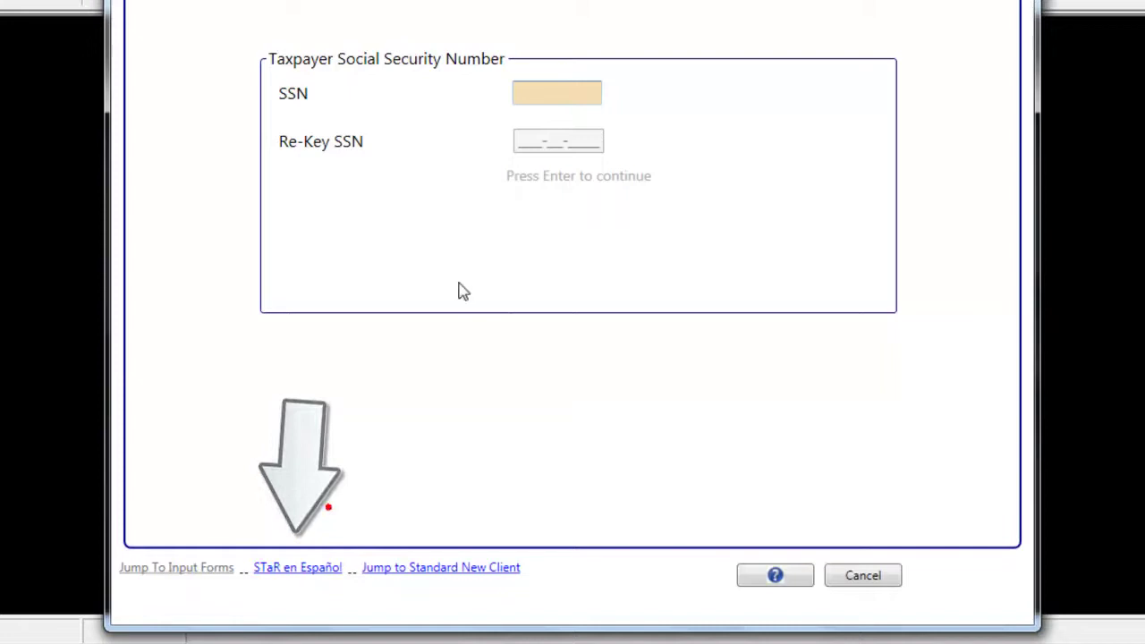
pyautogui.write('99999999')
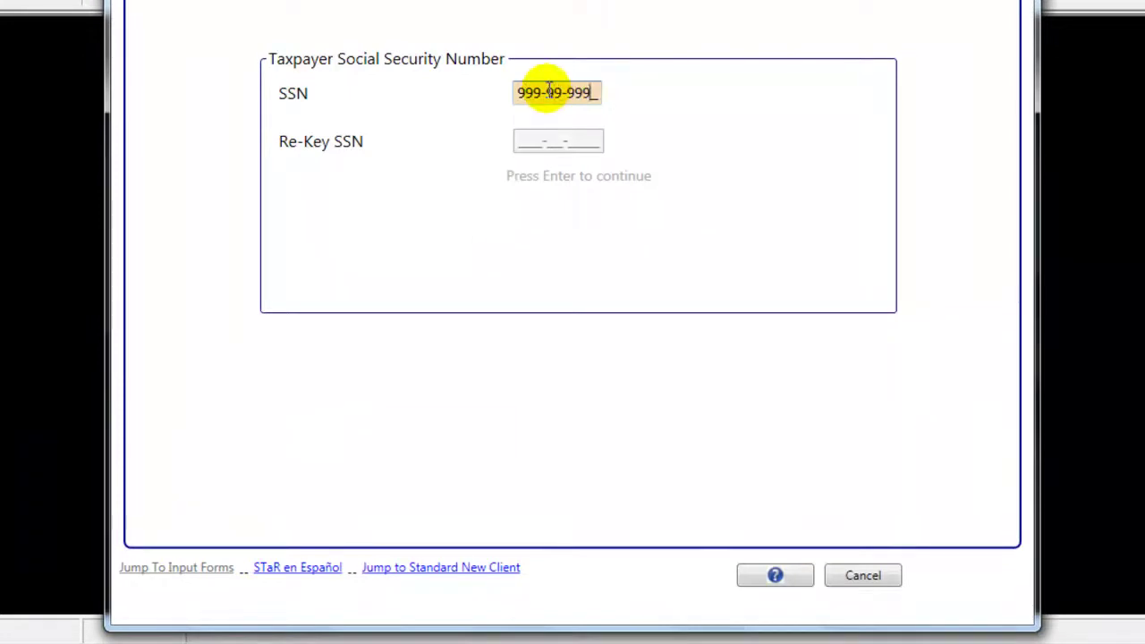
pyautogui.write('99999999999')
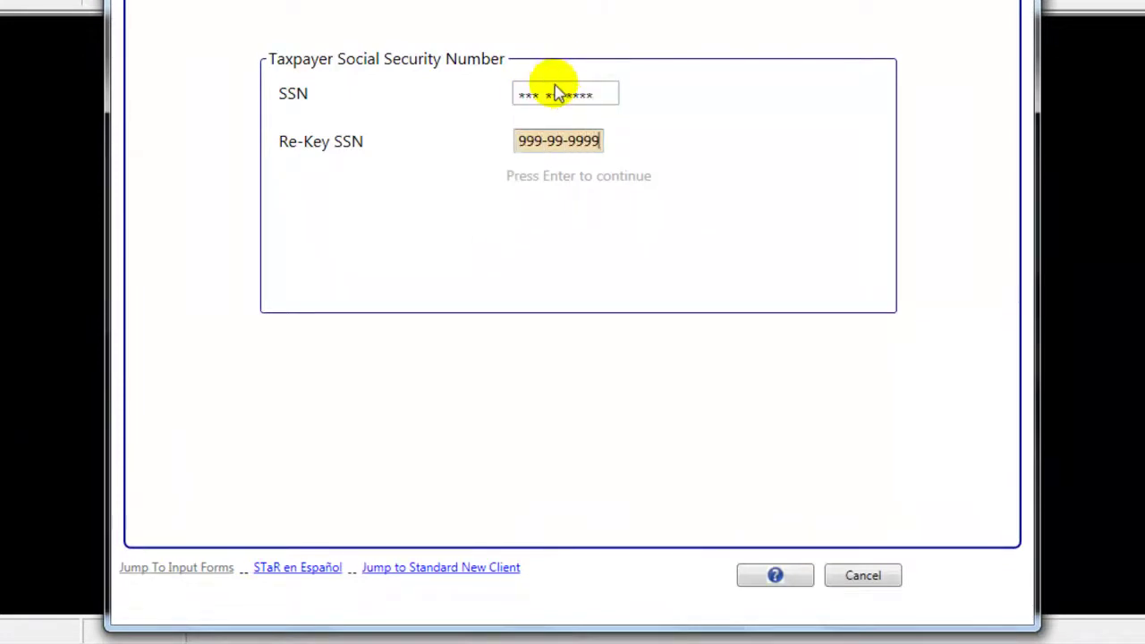
pyautogui.press('Return')
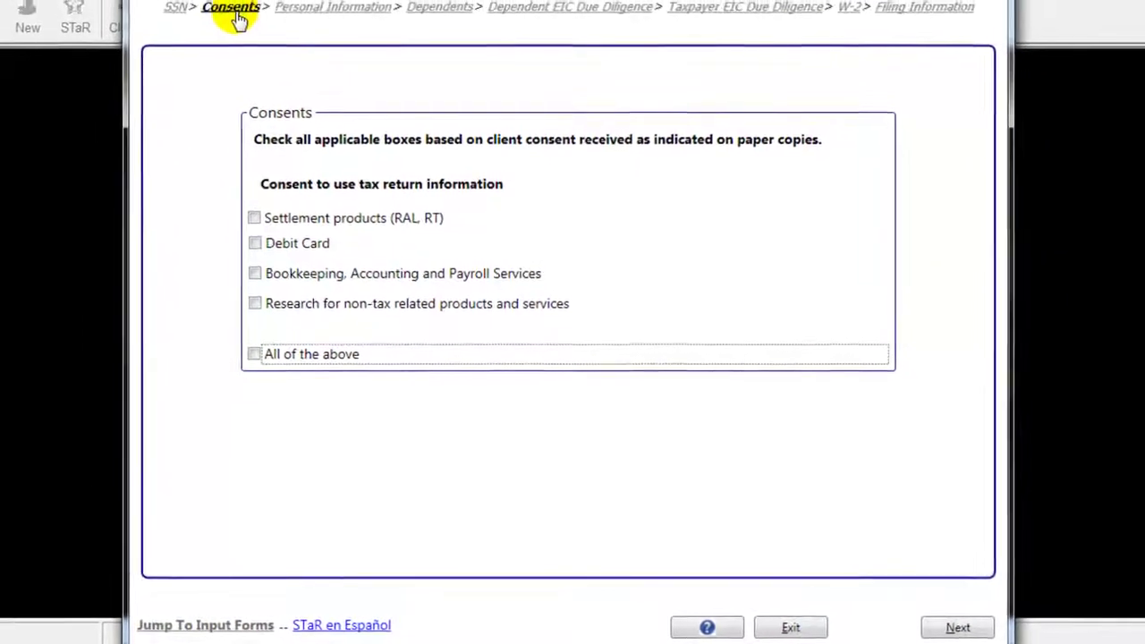
pyautogui.click(308, 41)
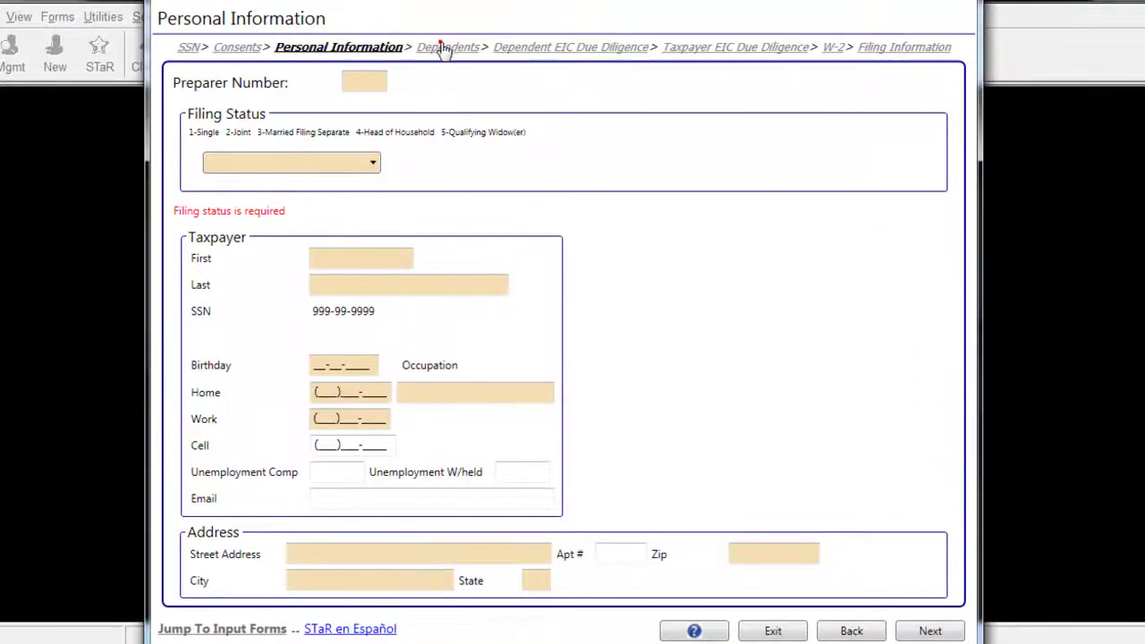
pyautogui.click(442, 47)
pyautogui.click(534, 49)
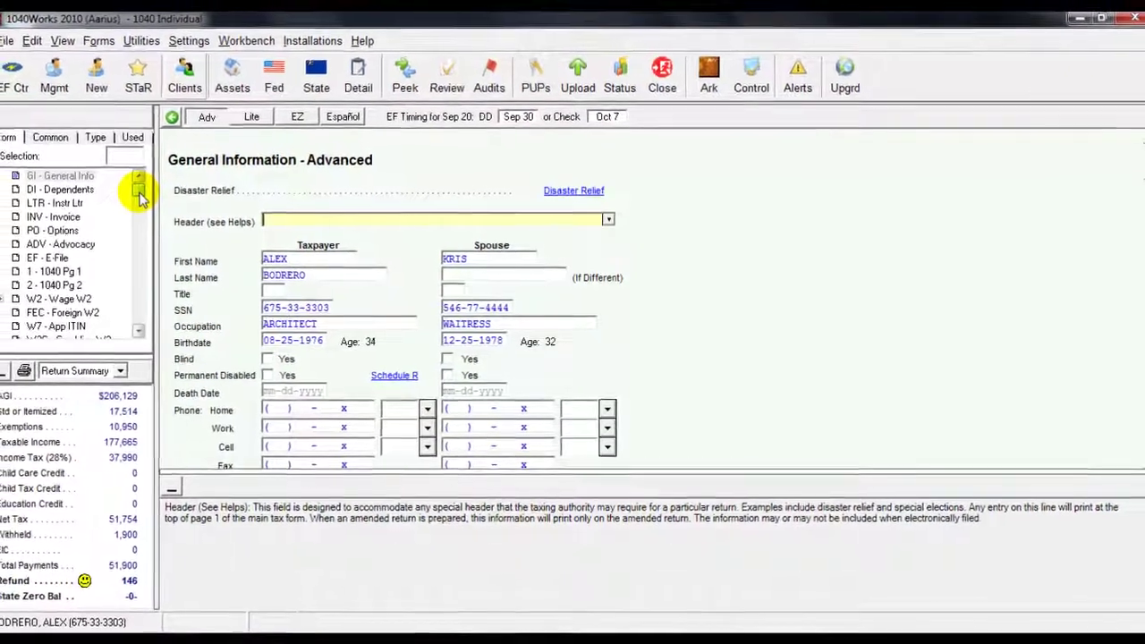
# - Browse the form list and keep Return Summary selected in the summary panel
pyautogui.moveTo(139, 197); pyautogui.dragTo(157, 199)
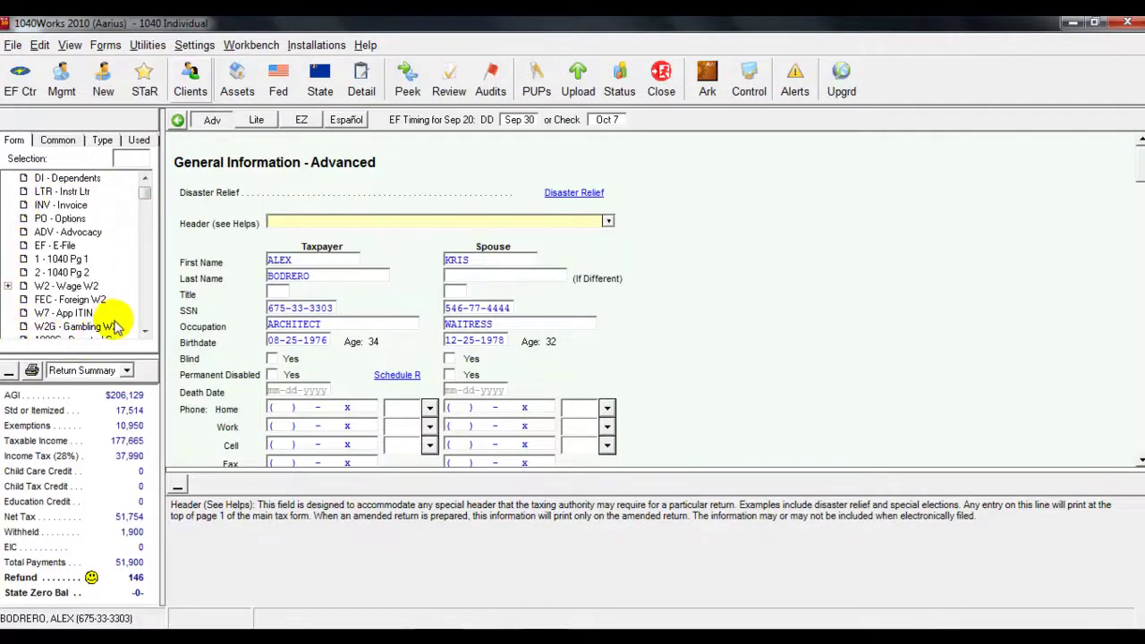
pyautogui.moveTo(1138, 156); pyautogui.dragTo(1135, 435)
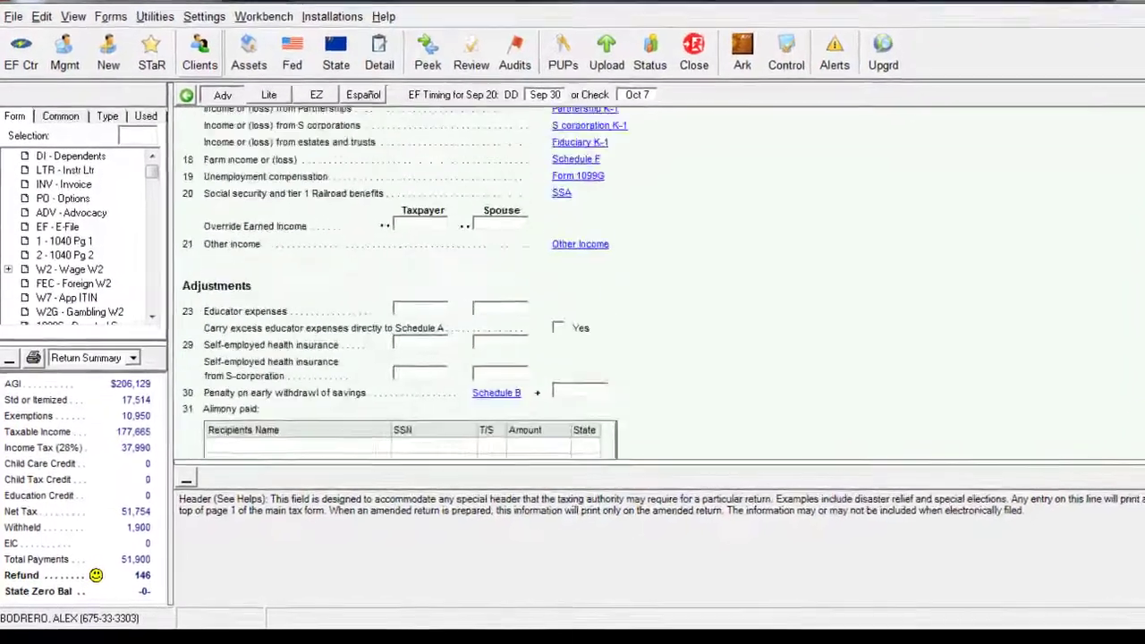
pyautogui.scroll(5, 626, 269)
pyautogui.scroll(5, 626, 269)
pyautogui.scroll(5, 626, 268)
pyautogui.scroll(5, 627, 269)
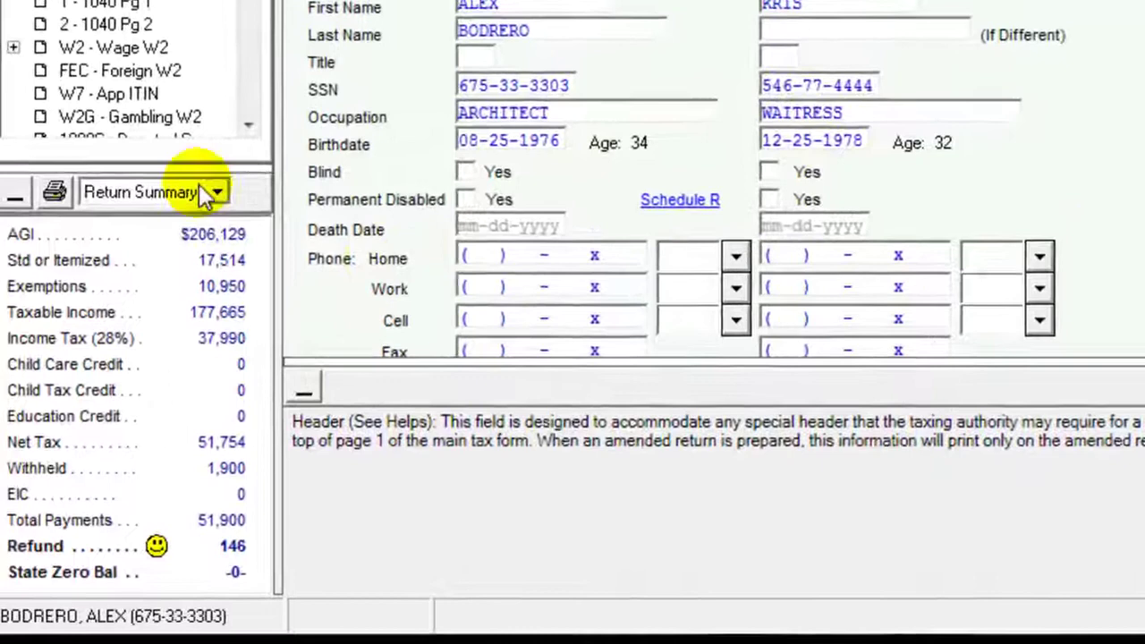
pyautogui.click(217, 192)
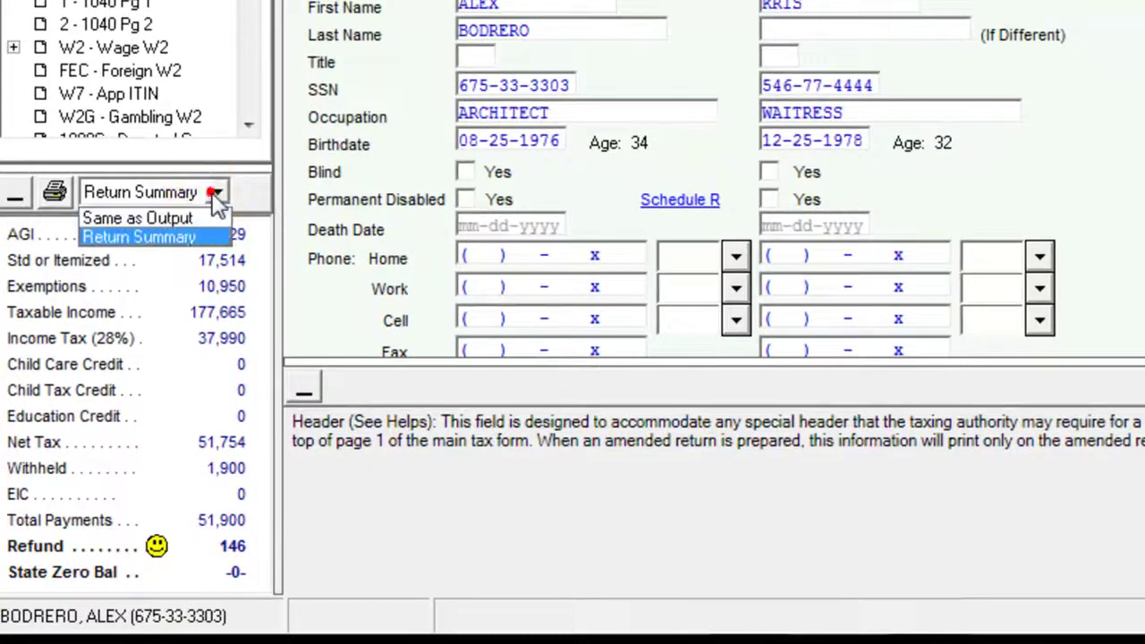
pyautogui.click(197, 240)
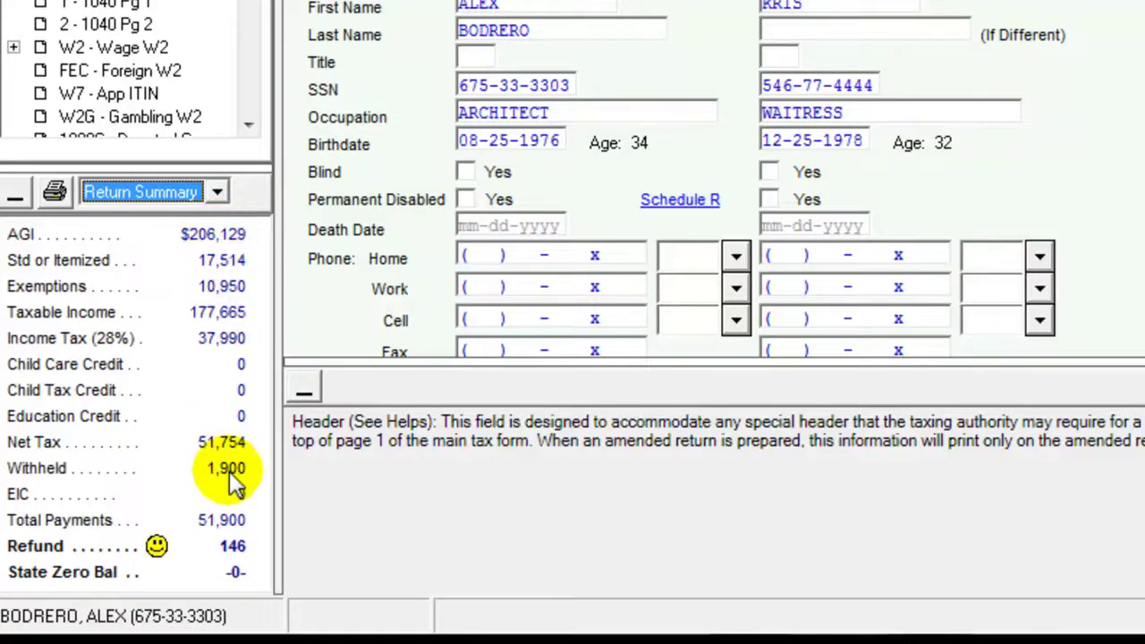
# - Switch the General Information form to the Español version
pyautogui.click(231, 439)
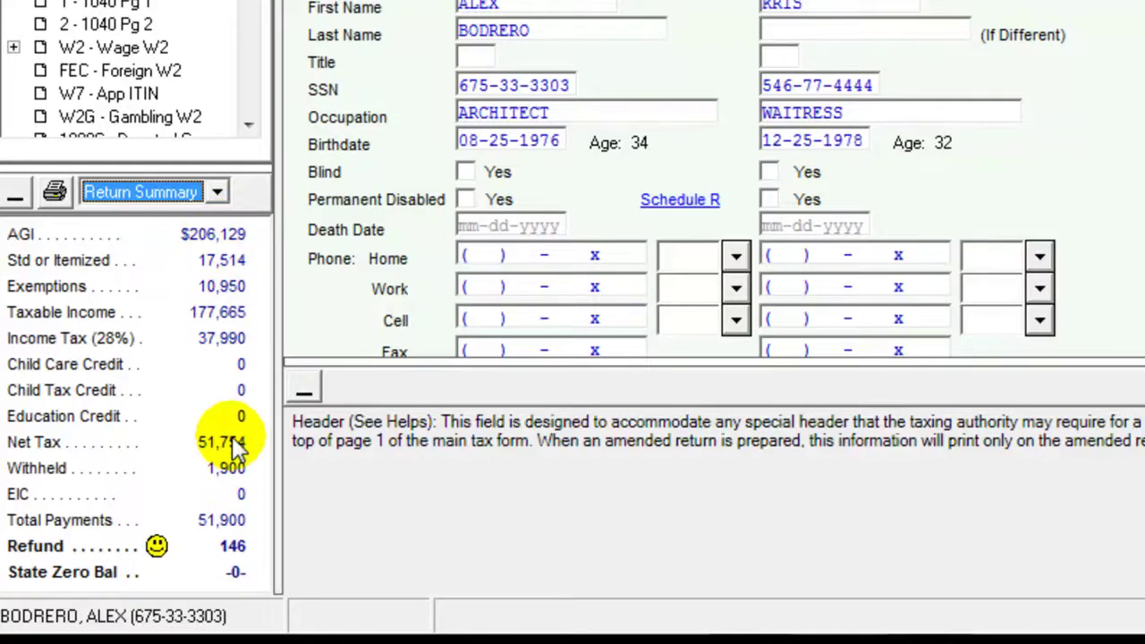
pyautogui.click(236, 547)
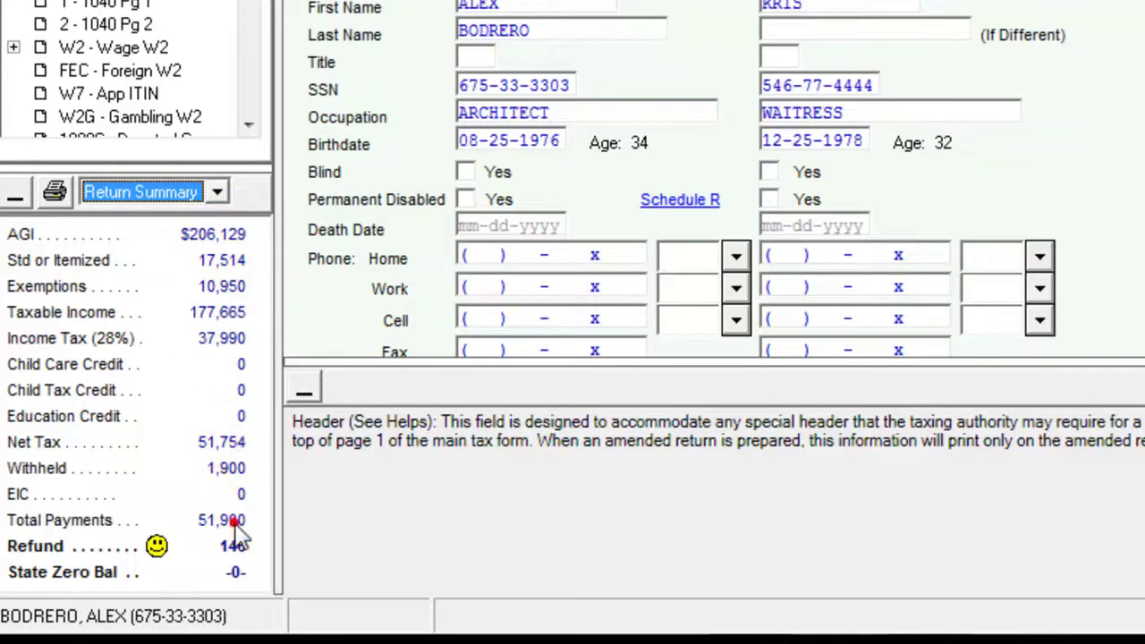
pyautogui.click(234, 573)
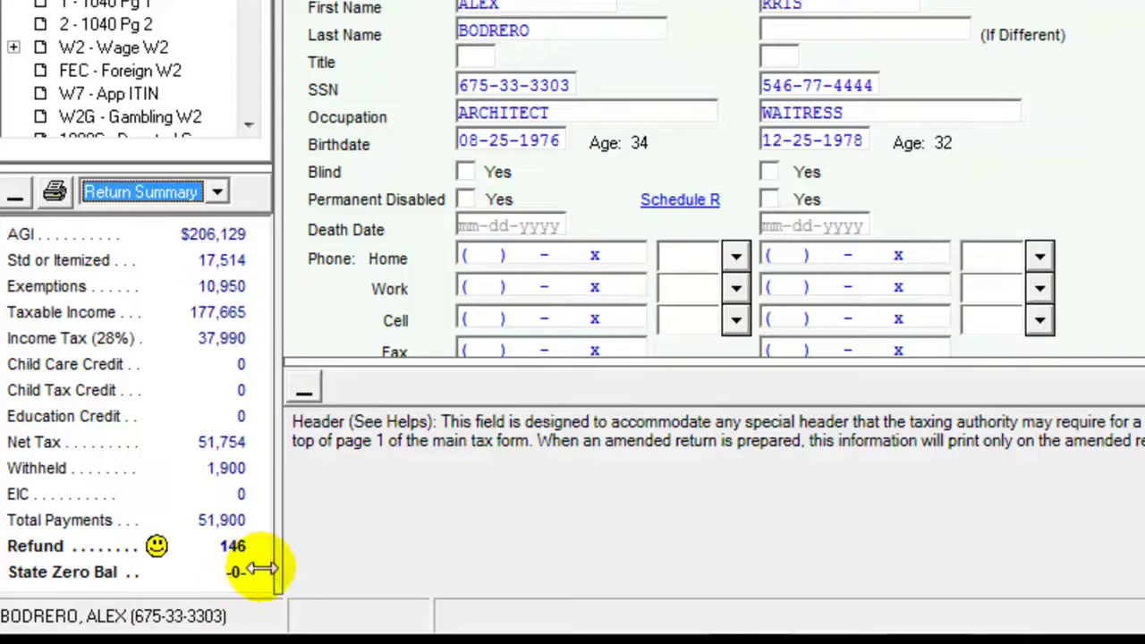
pyautogui.click(297, 429)
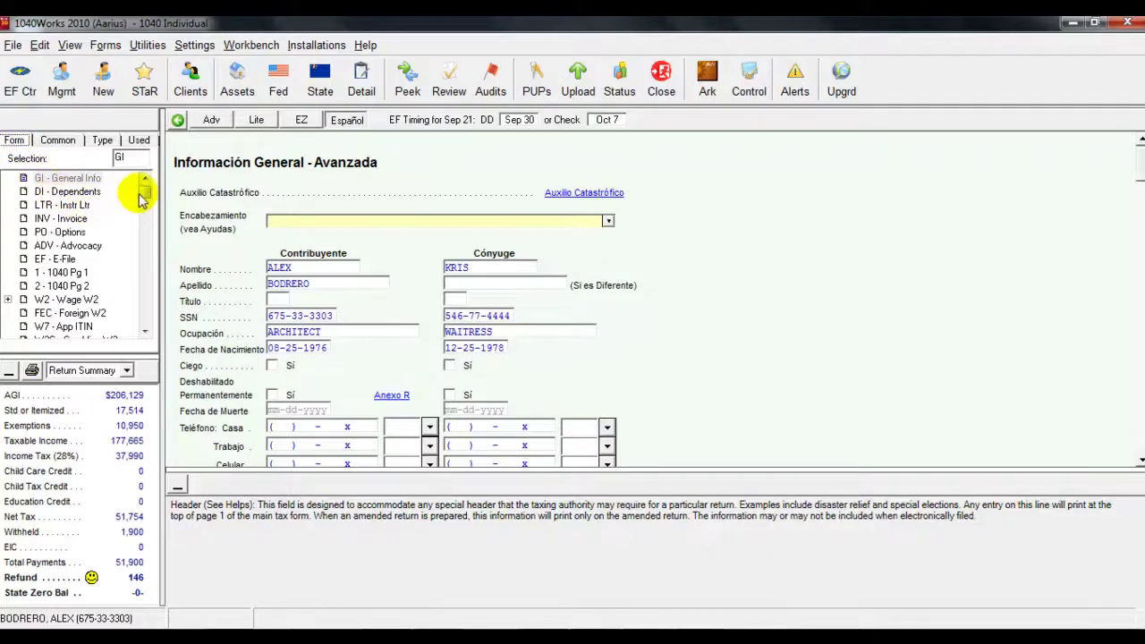
# - Filter the form list by Common, then Type, then Used, leaving only GI - General Info
pyautogui.moveTo(141, 198)
pyautogui.mouseDown()
pyautogui.moveTo(141, 287)
pyautogui.moveTo(149, 186)
pyautogui.mouseUp()
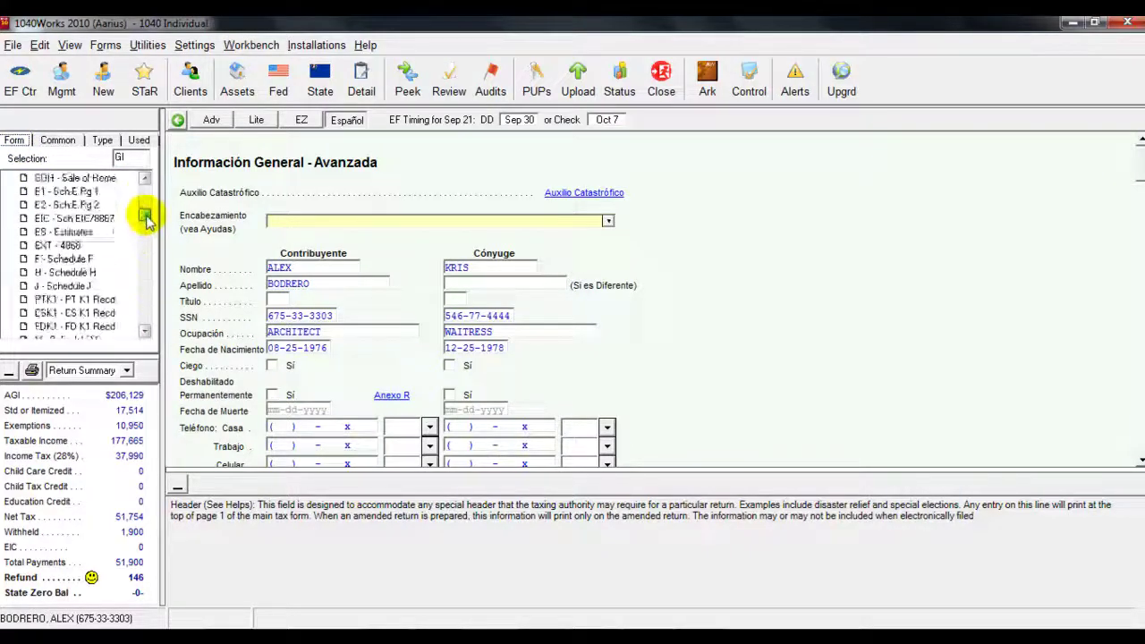
pyautogui.click(57, 140)
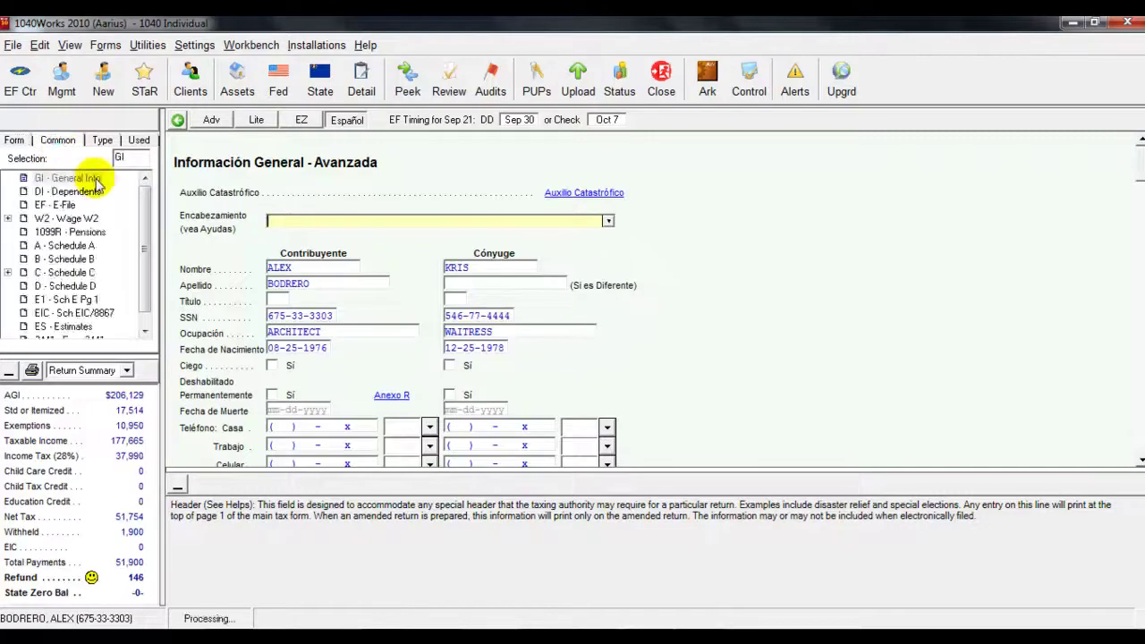
pyautogui.moveTo(140, 202)
pyautogui.mouseDown()
pyautogui.moveTo(145, 231)
pyautogui.moveTo(144, 186)
pyautogui.mouseUp()
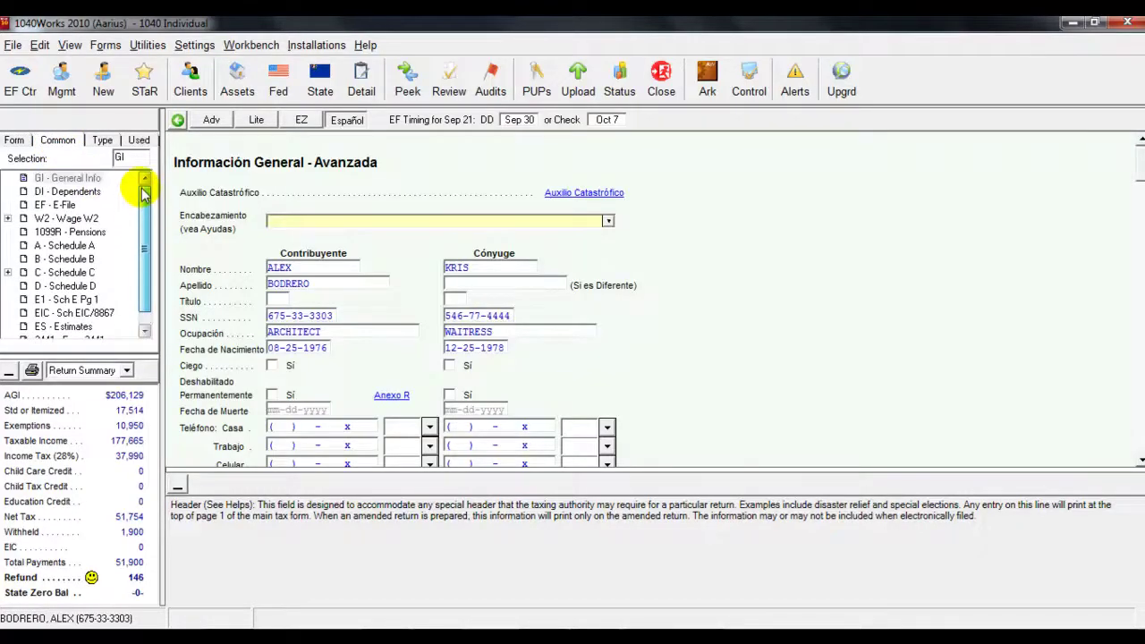
pyautogui.click(103, 131)
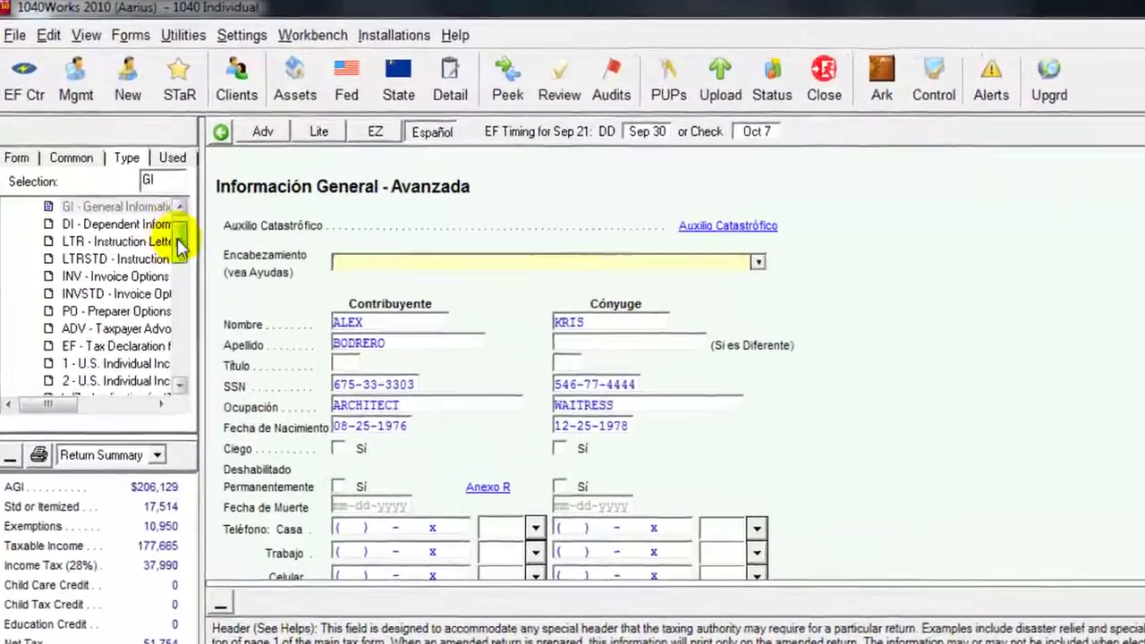
pyautogui.moveTo(181, 246); pyautogui.dragTo(180, 257)
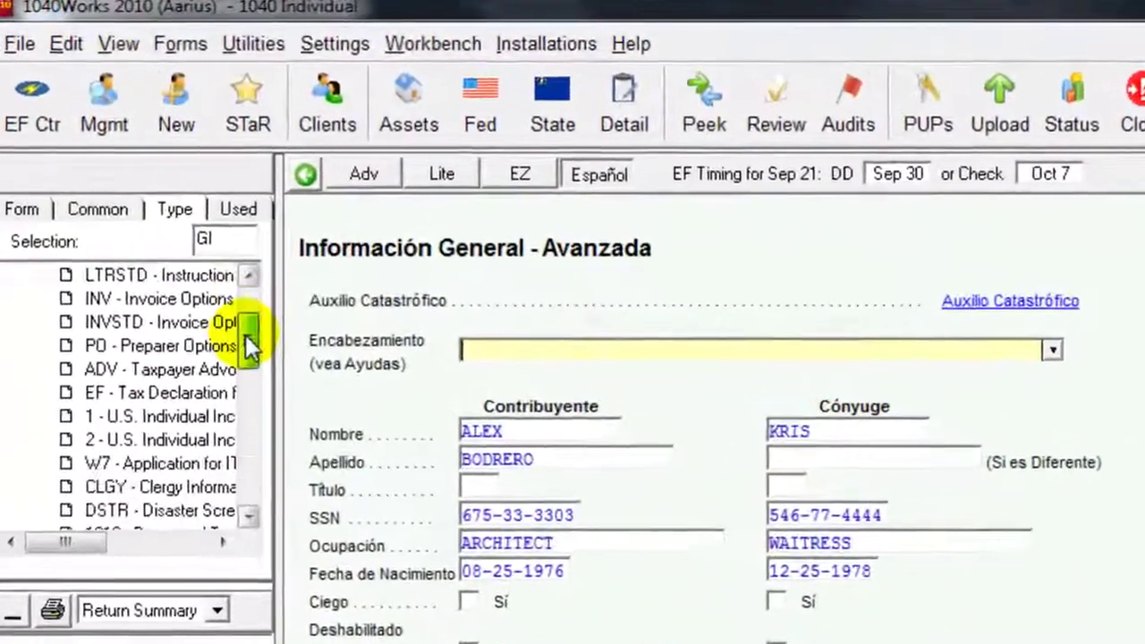
pyautogui.moveTo(249, 347)
pyautogui.mouseDown()
pyautogui.moveTo(251, 438)
pyautogui.moveTo(264, 469)
pyautogui.moveTo(276, 320)
pyautogui.mouseUp()
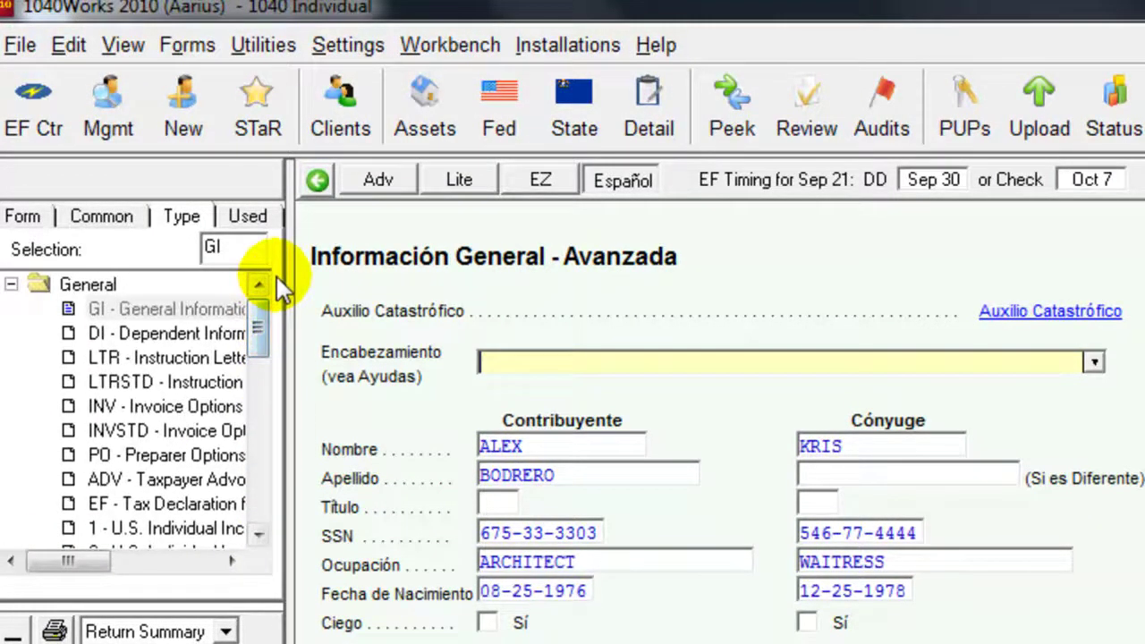
pyautogui.click(247, 219)
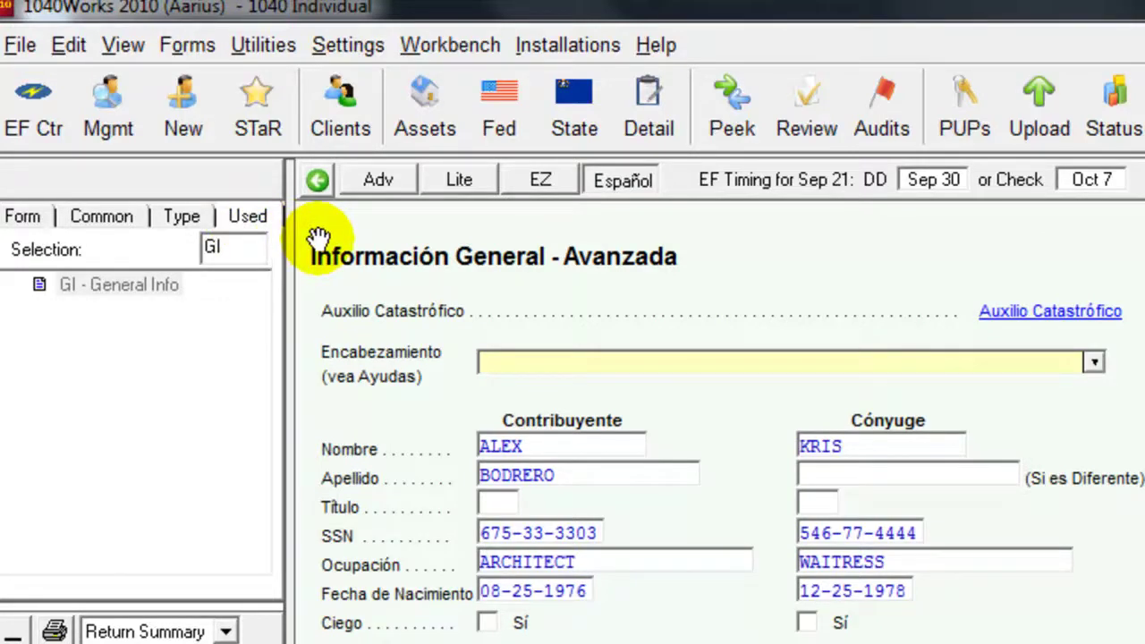
# - Show General Information in English advanced entry and scroll through the form
pyautogui.click(378, 180)
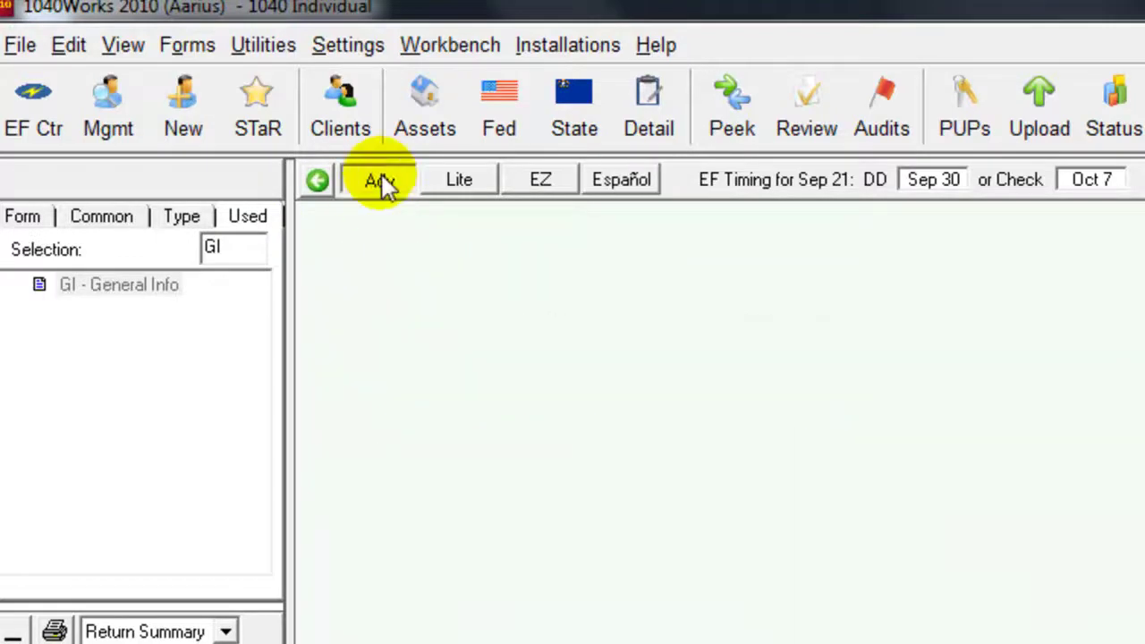
pyautogui.scroll(-3, 707, 411)
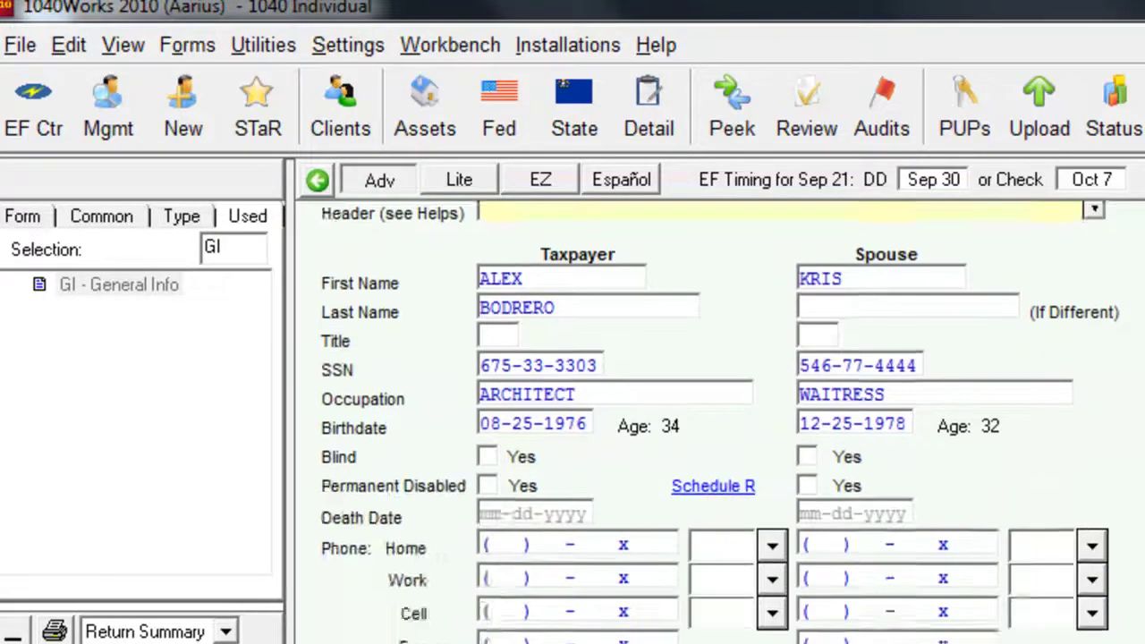
pyautogui.scroll(-5, 707, 412)
pyautogui.scroll(-5, 706, 411)
pyautogui.scroll(-5, 707, 412)
pyautogui.scroll(-5, 707, 411)
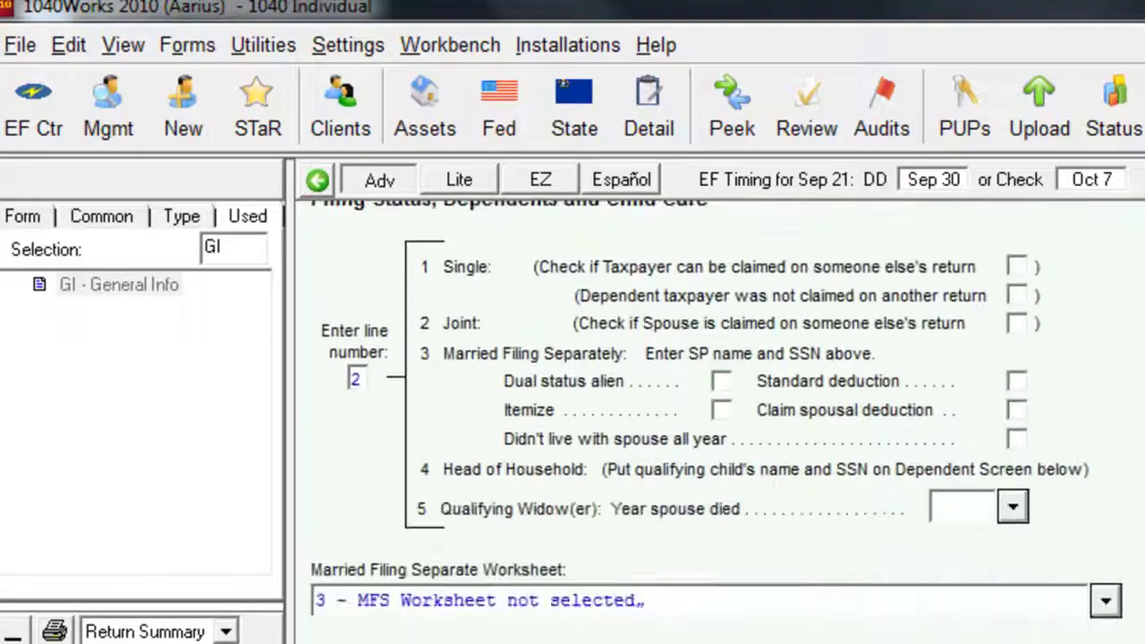
pyautogui.scroll(-5, 707, 412)
pyautogui.scroll(-5, 707, 412)
pyautogui.scroll(-5, 706, 412)
pyautogui.scroll(-5, 706, 411)
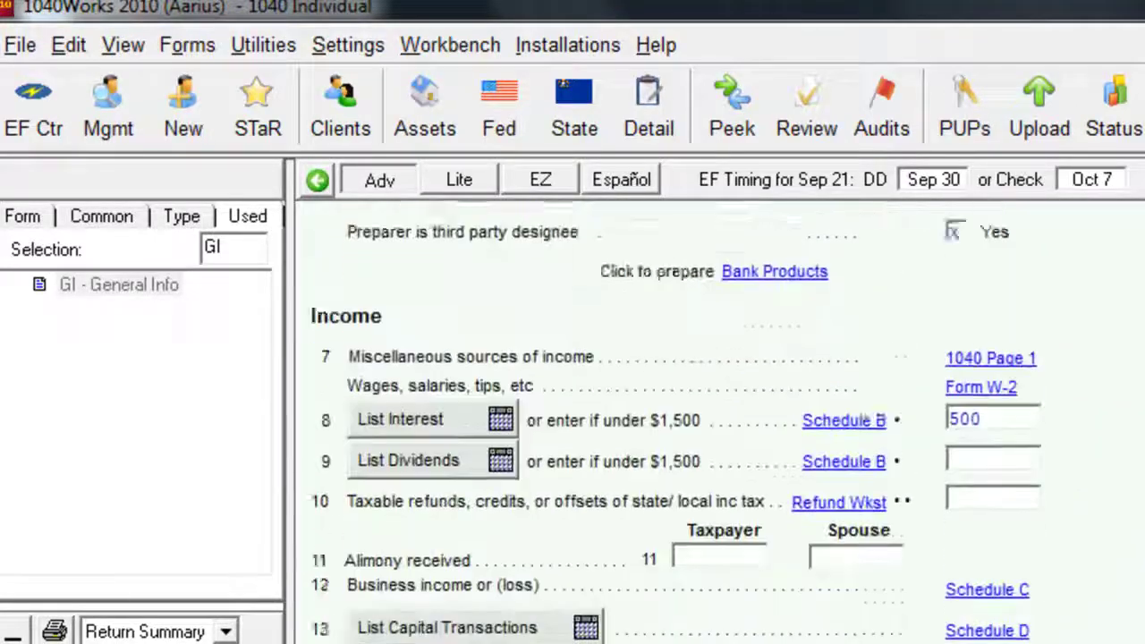
pyautogui.scroll(-5, 707, 412)
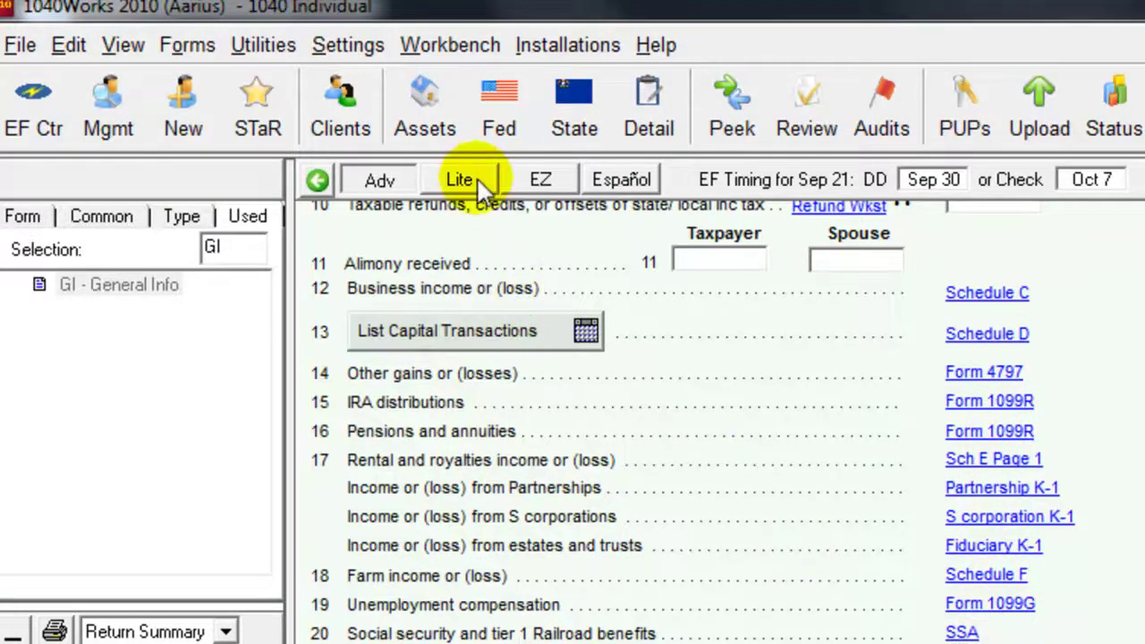
# - Review the simplified Lite entry layout of General Information
pyautogui.click(441, 184)
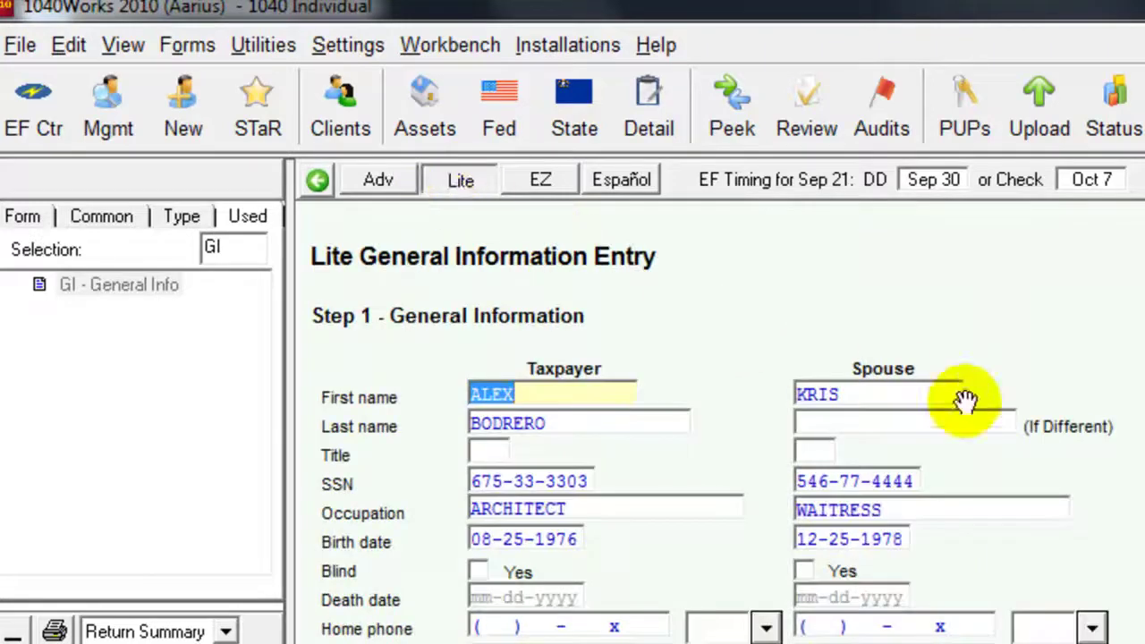
pyautogui.scroll(-5, 716, 421)
pyautogui.scroll(-5, 716, 421)
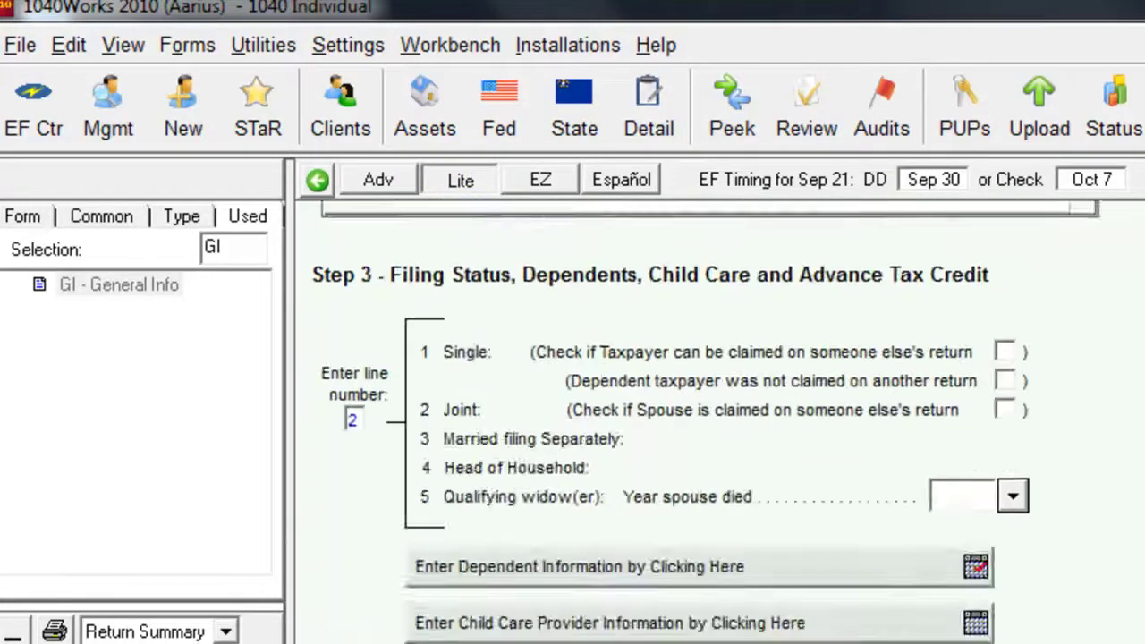
pyautogui.scroll(-5, 716, 421)
pyautogui.scroll(-5, 716, 421)
pyautogui.scroll(-5, 716, 420)
pyautogui.scroll(-5, 715, 420)
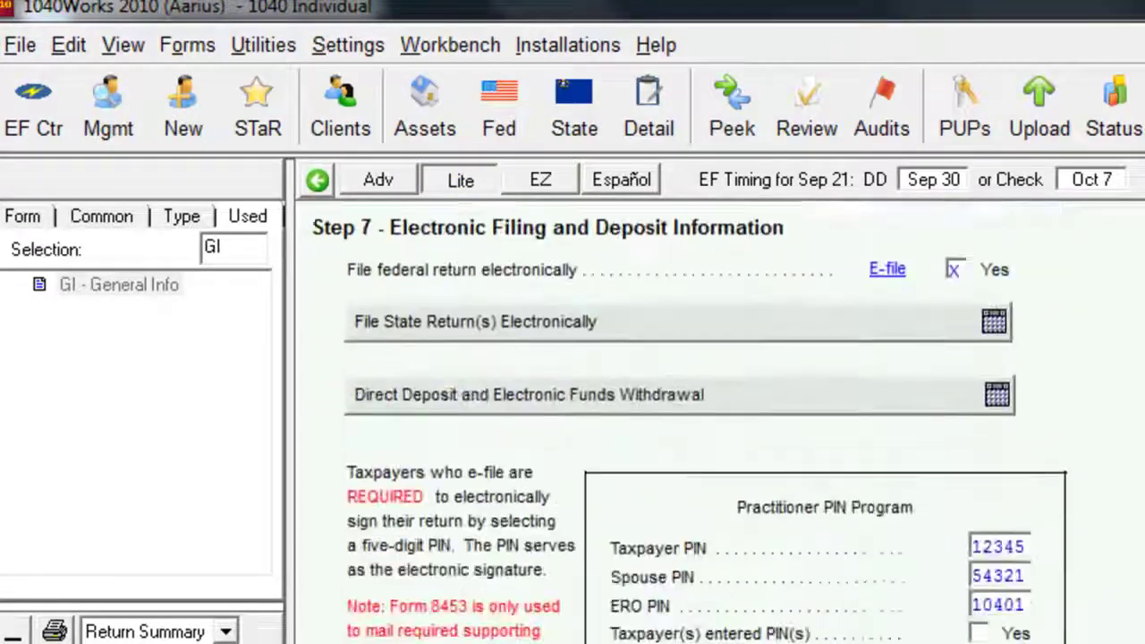
pyautogui.scroll(-3, 716, 420)
pyautogui.scroll(5, 715, 420)
pyautogui.scroll(5, 716, 420)
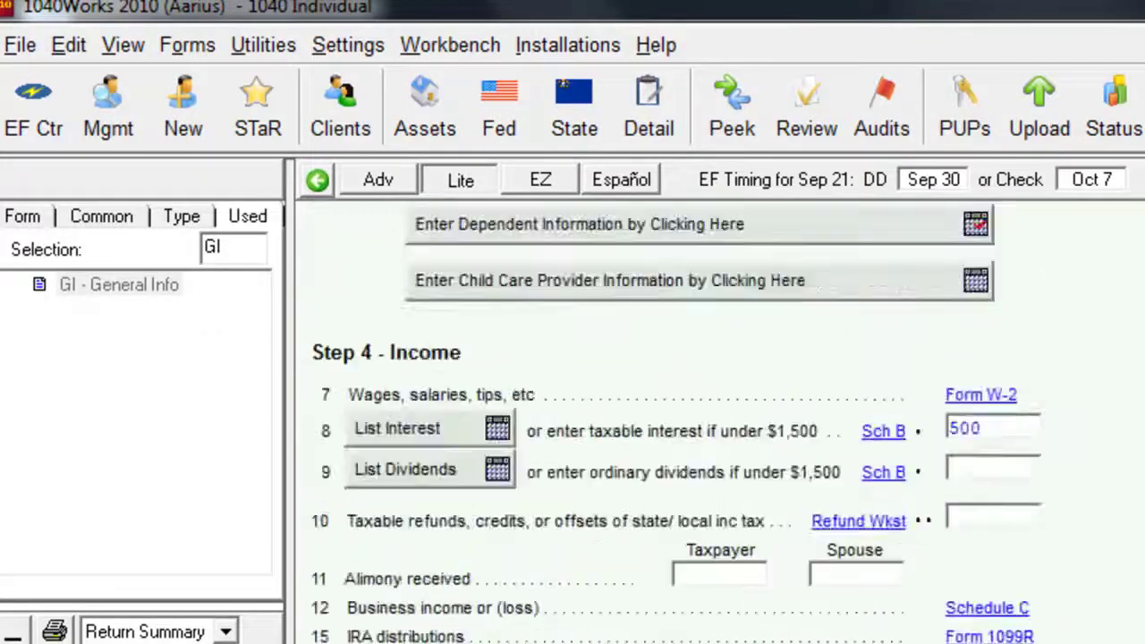
pyautogui.scroll(5, 716, 420)
pyautogui.scroll(2, 716, 420)
pyautogui.scroll(-3, 716, 421)
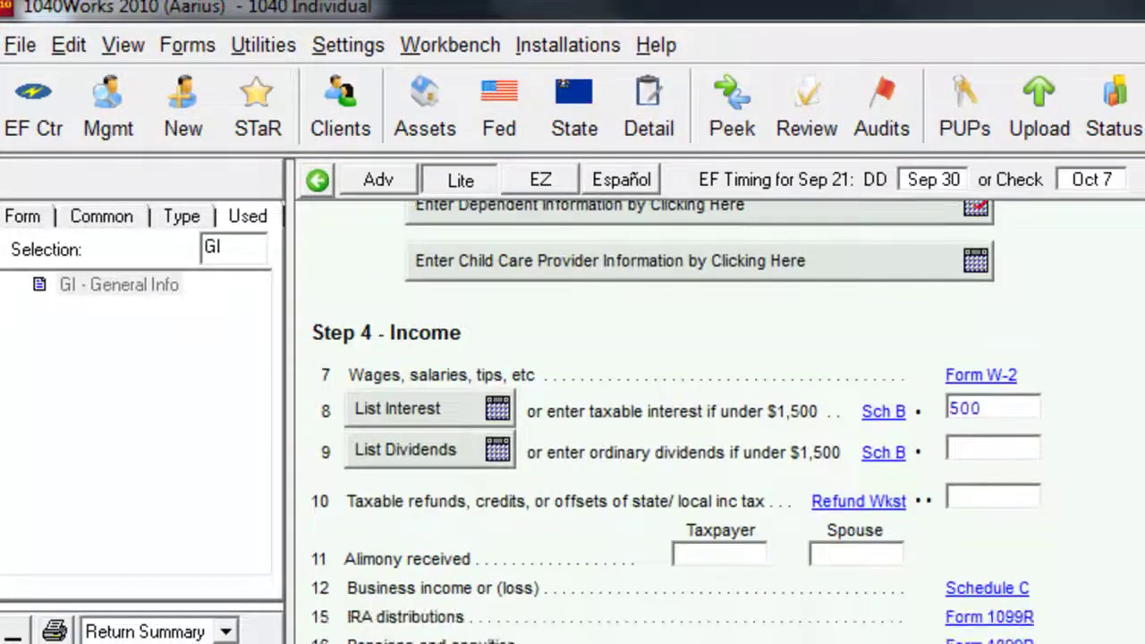
pyautogui.click(541, 180)
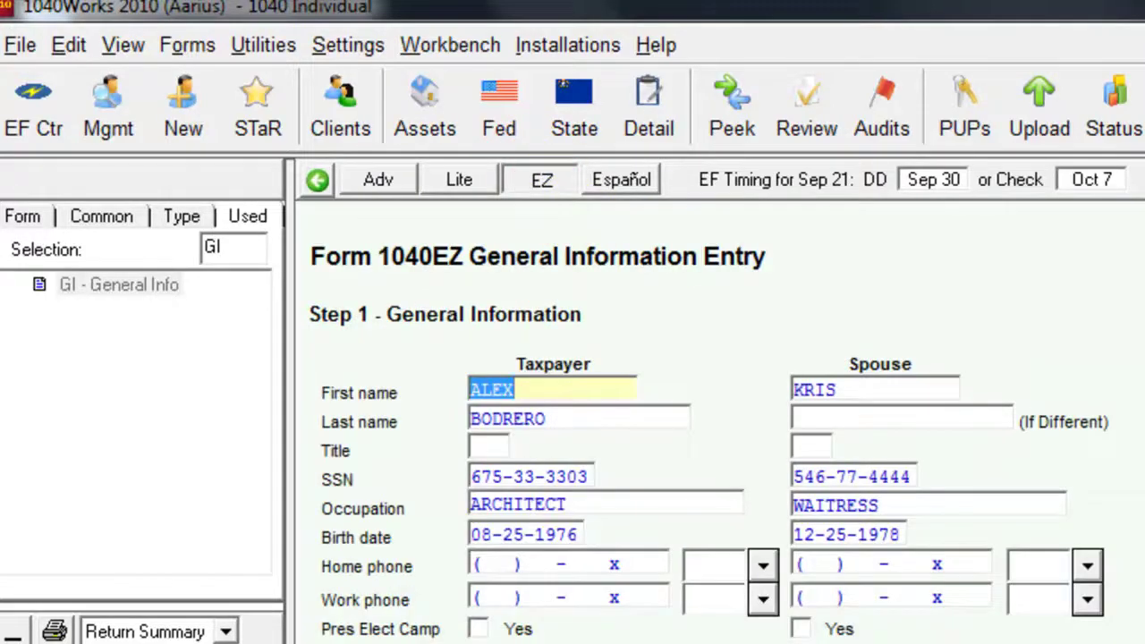
# - Scroll through the Form 1040EZ entry steps, then return General Information to Spanish
pyautogui.scroll(-2, 716, 402)
pyautogui.scroll(-4, 715, 403)
pyautogui.scroll(-4, 716, 403)
pyautogui.scroll(-1, 716, 403)
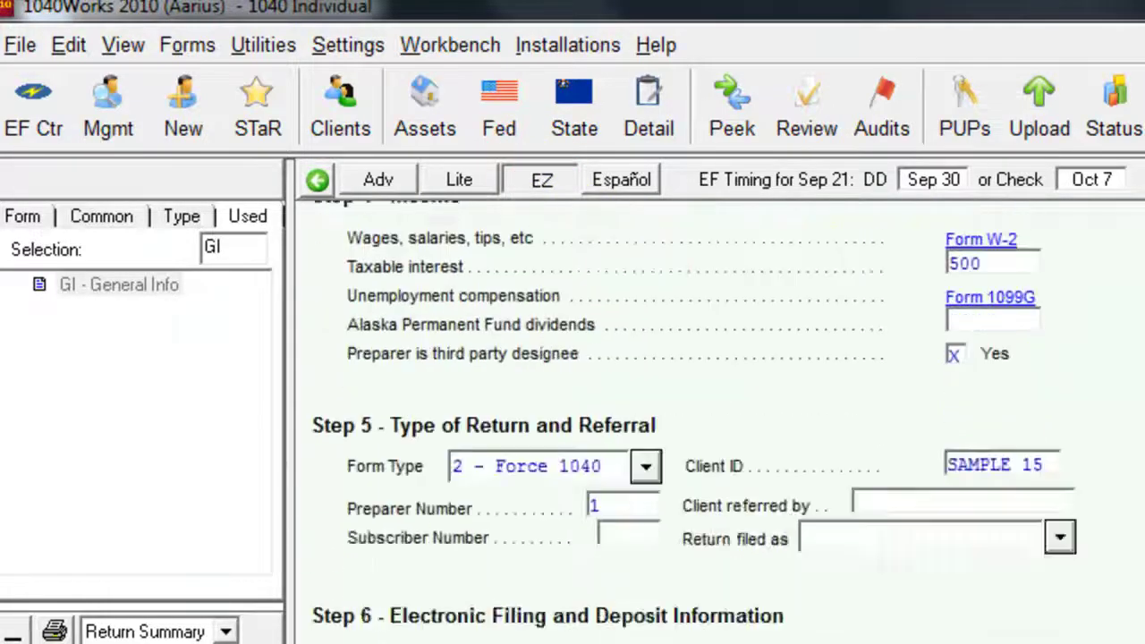
pyautogui.scroll(-5, 716, 403)
pyautogui.scroll(-2, 716, 402)
pyautogui.scroll(3, 716, 403)
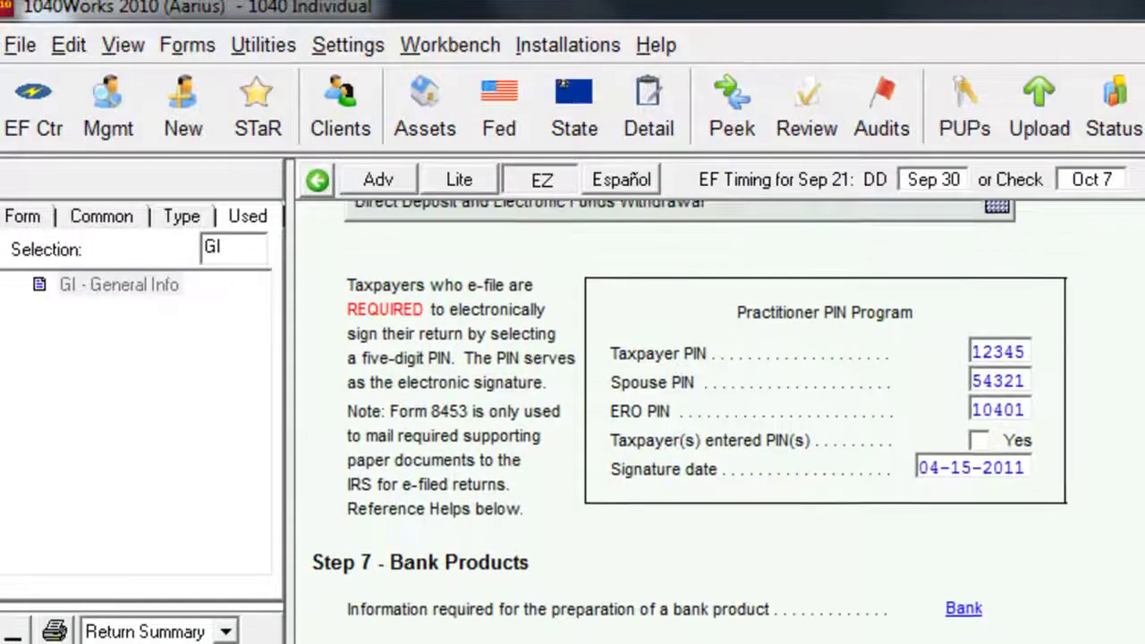
pyautogui.scroll(2, 716, 402)
pyautogui.scroll(10, 716, 402)
pyautogui.scroll(6, 716, 403)
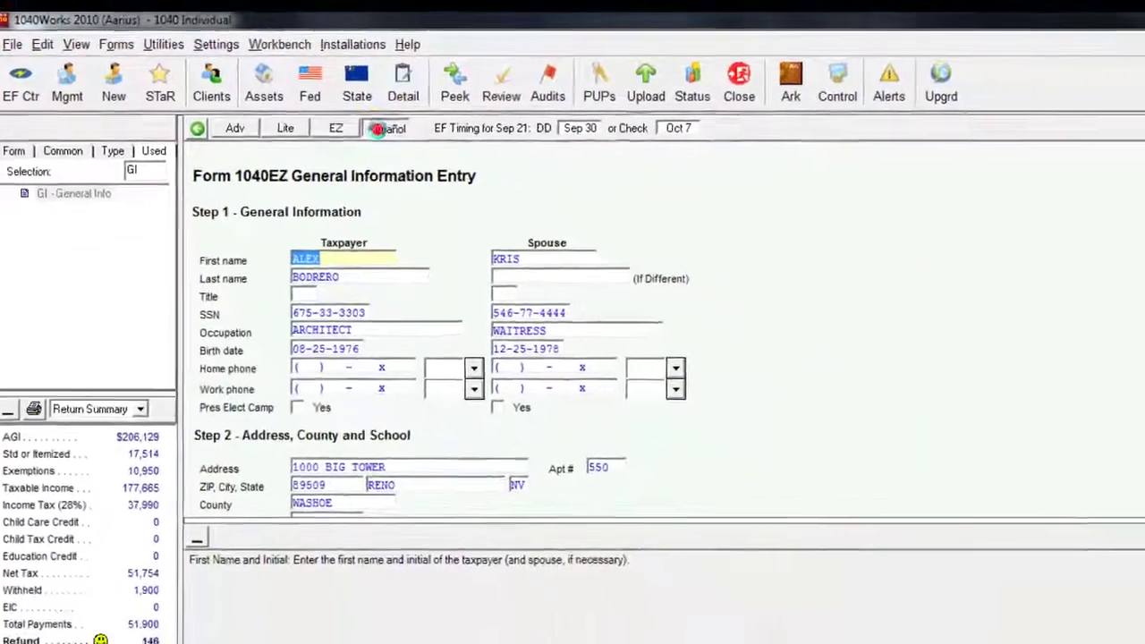
pyautogui.click(416, 141)
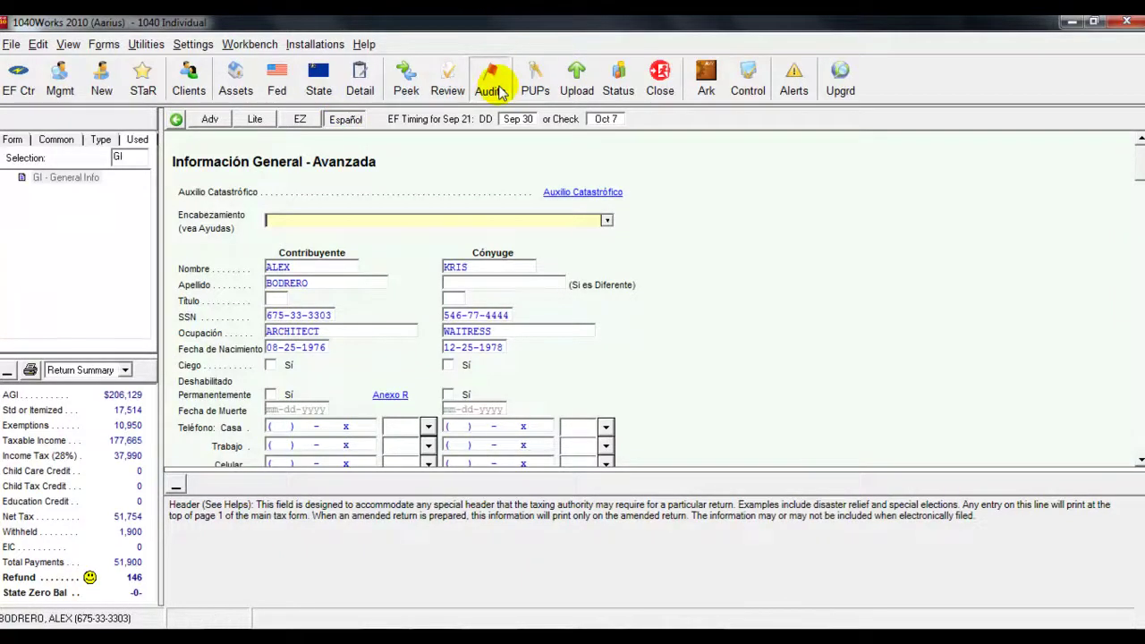
pyautogui.click(490, 85)
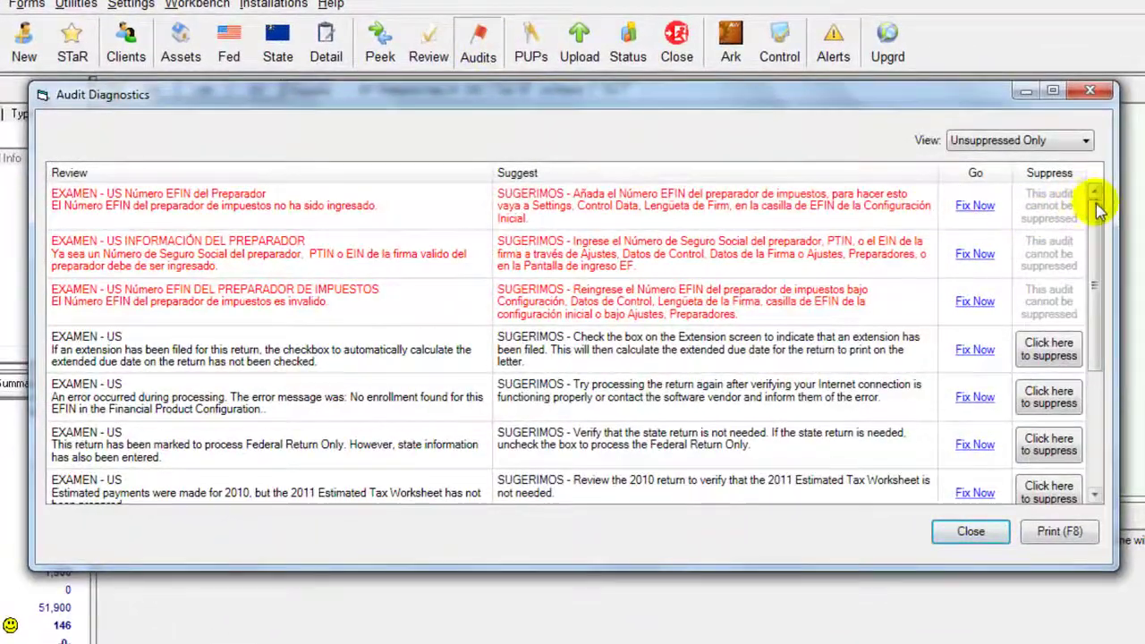
pyautogui.moveTo(1097, 205)
pyautogui.mouseDown()
pyautogui.moveTo(1097, 363)
pyautogui.moveTo(1094, 187)
pyautogui.mouseUp()
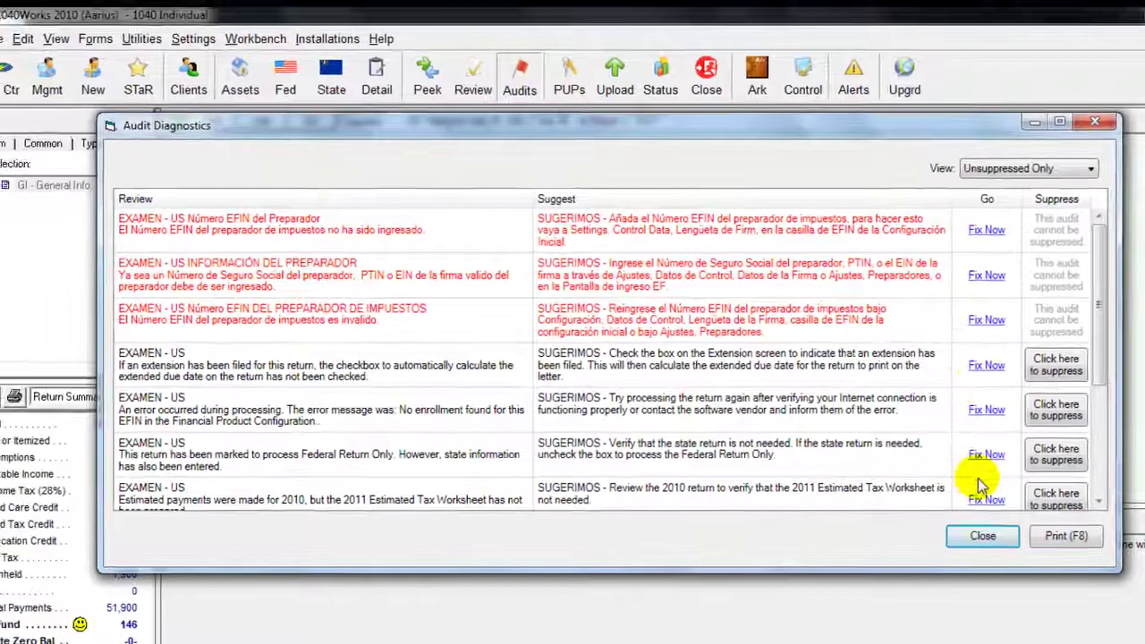
pyautogui.click(976, 539)
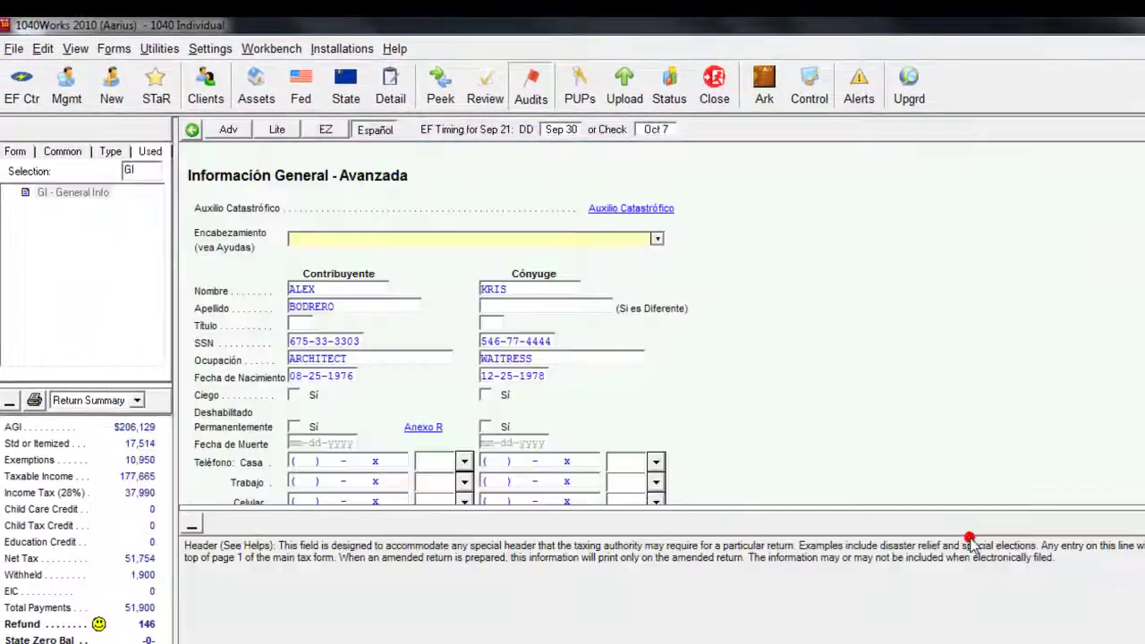
pyautogui.click(71, 87)
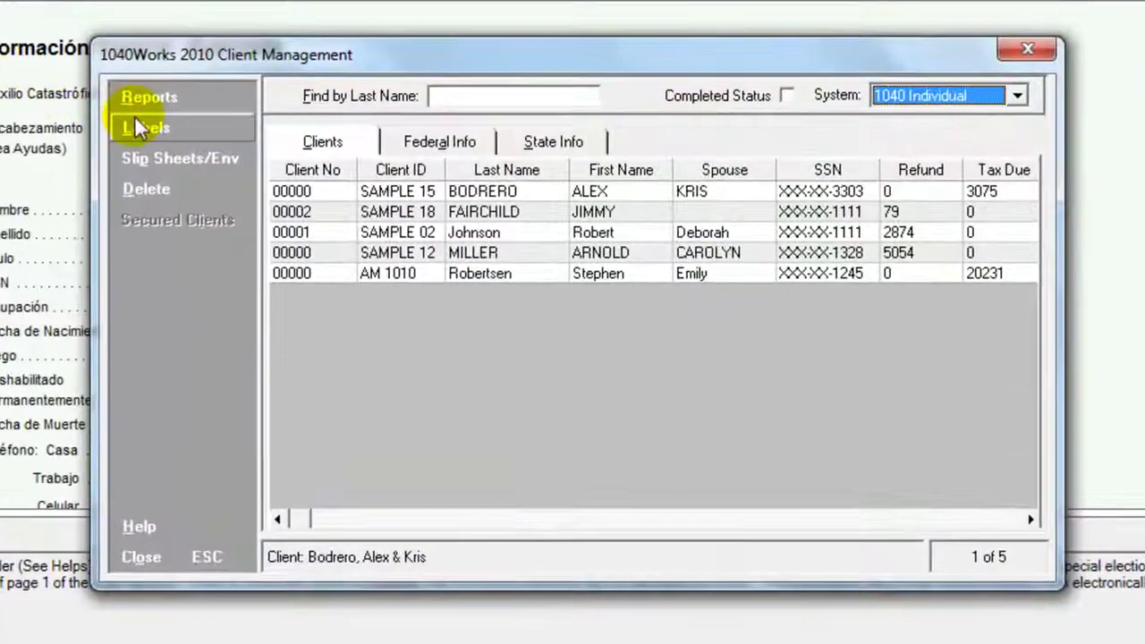
pyautogui.click(143, 105)
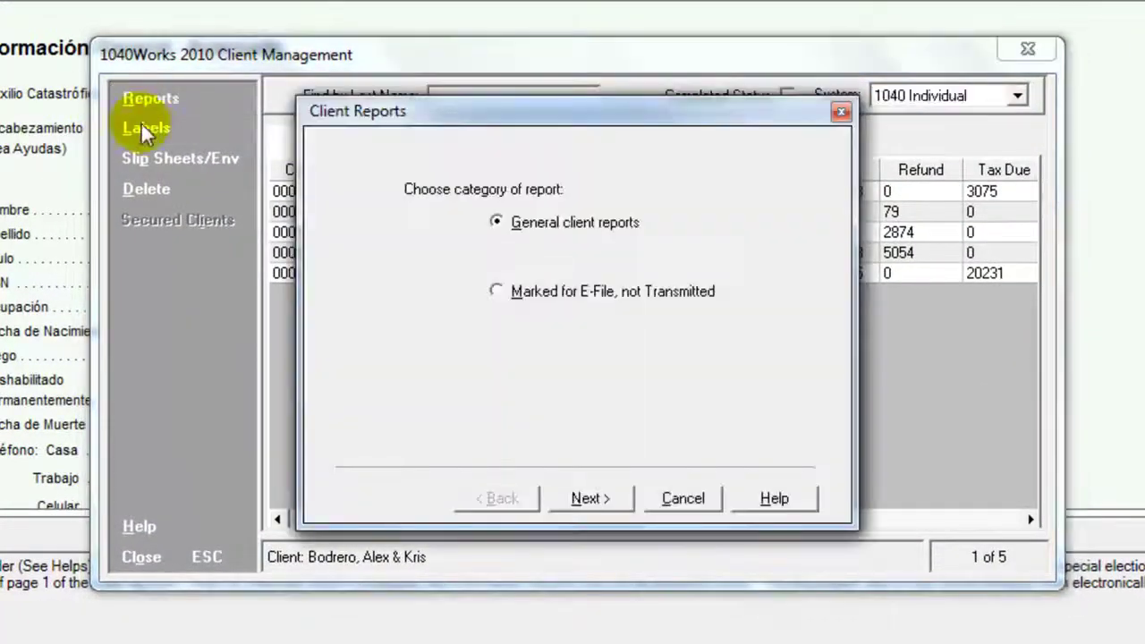
pyautogui.click(838, 110)
pyautogui.click(174, 159)
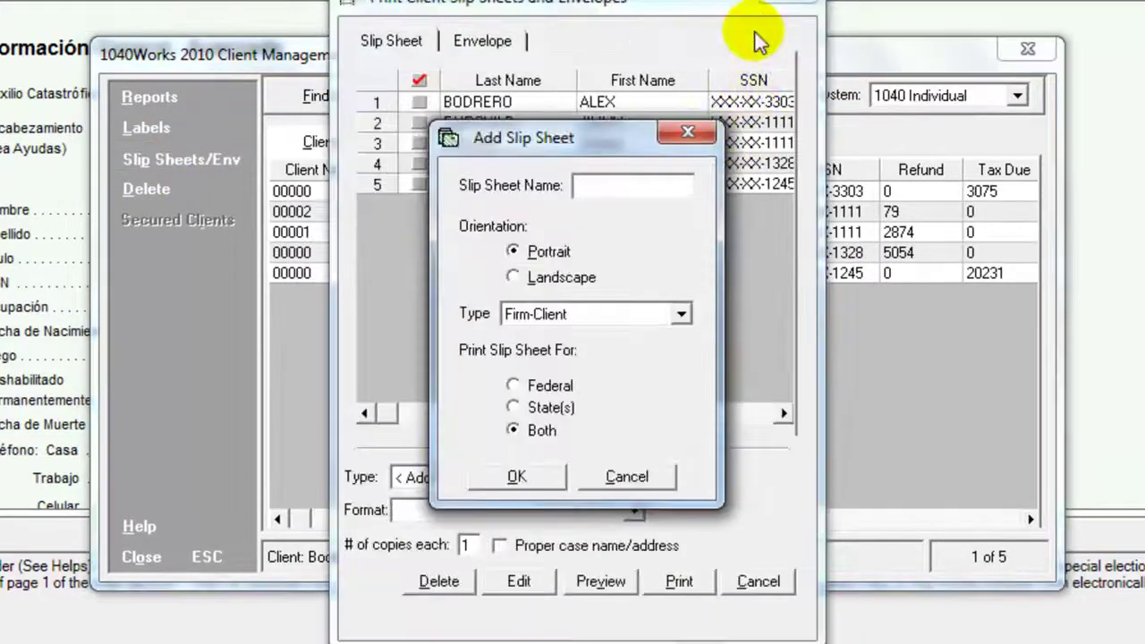
pyautogui.click(687, 132)
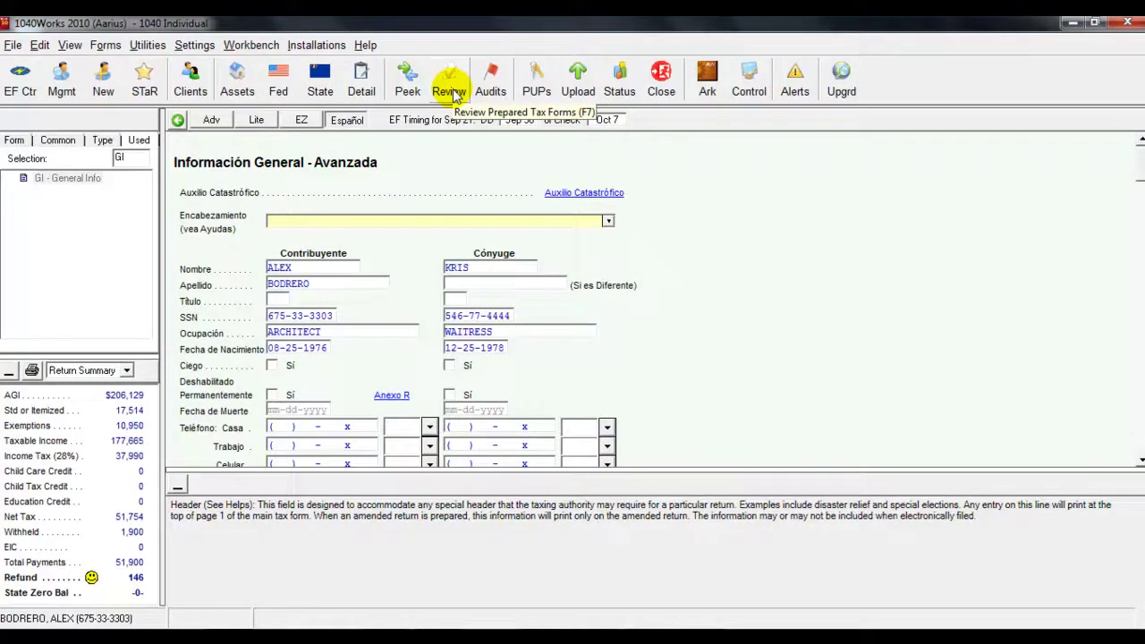
# - Load the prepared forms and tag only Custom Letter Pg 1, Invoice, Sch A Pg 1 and Sch M
pyautogui.click(450, 92)
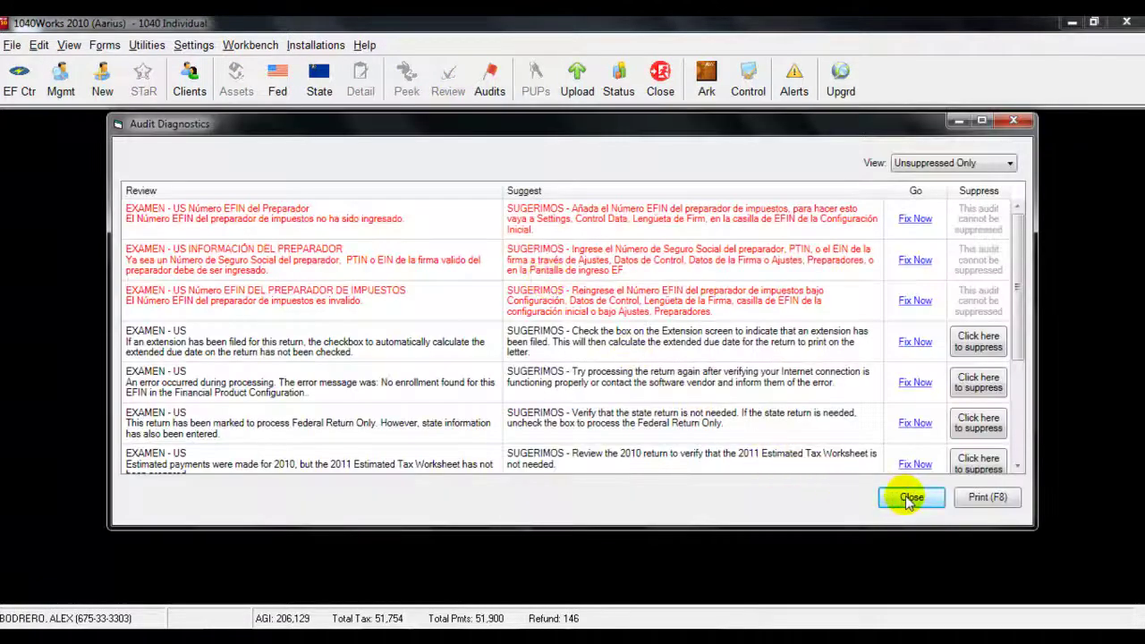
pyautogui.click(910, 498)
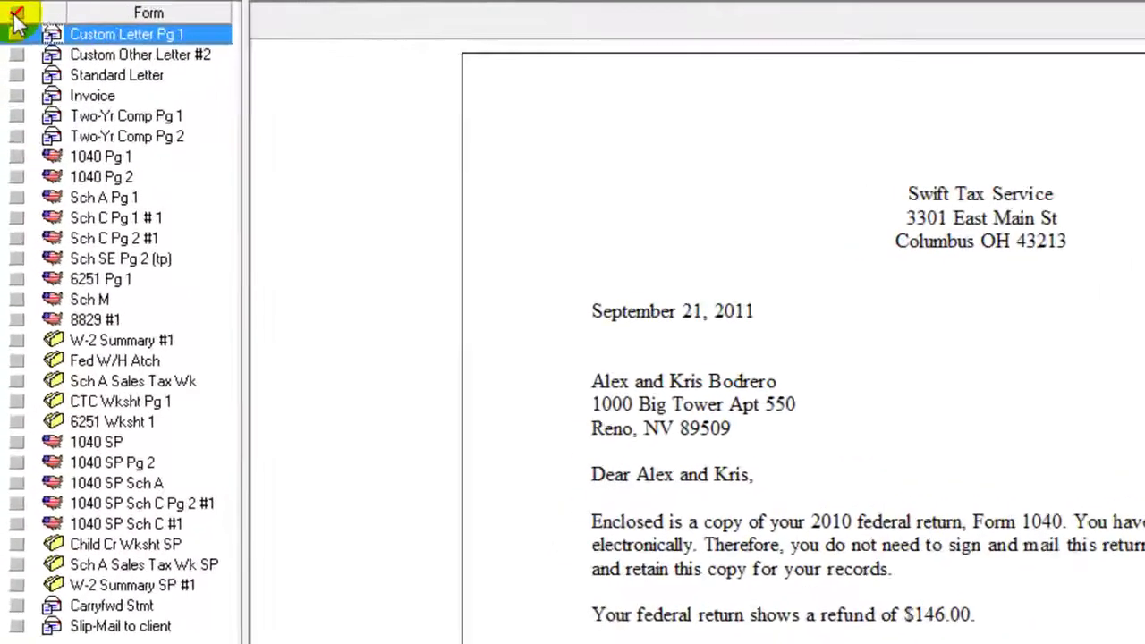
pyautogui.click(10, 139)
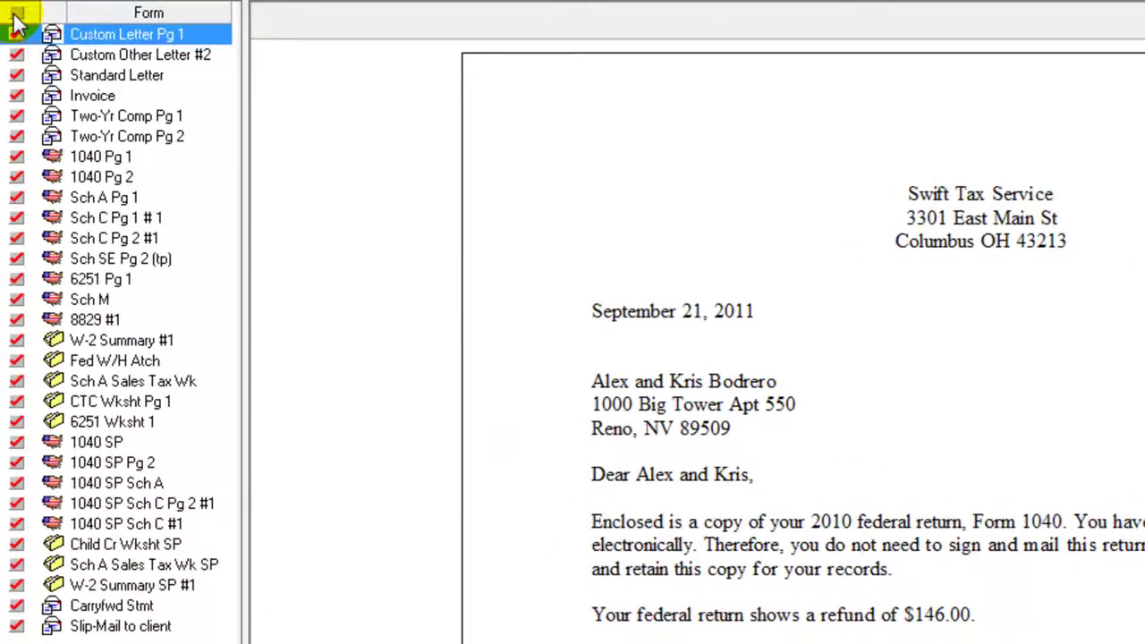
pyautogui.click(16, 14)
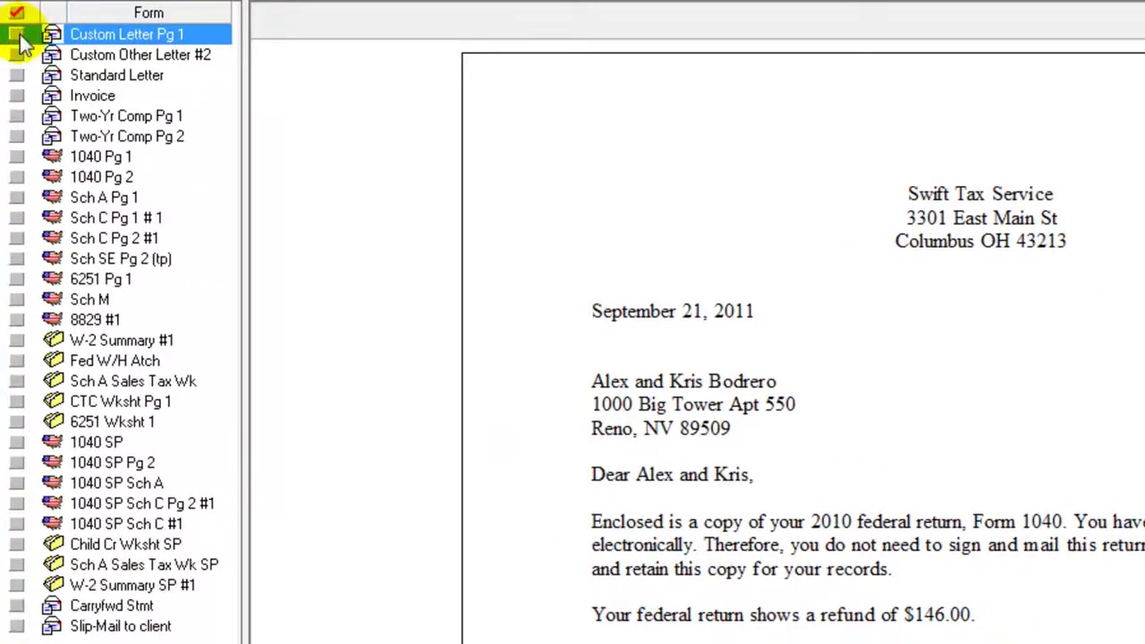
pyautogui.click(16, 96)
pyautogui.click(16, 196)
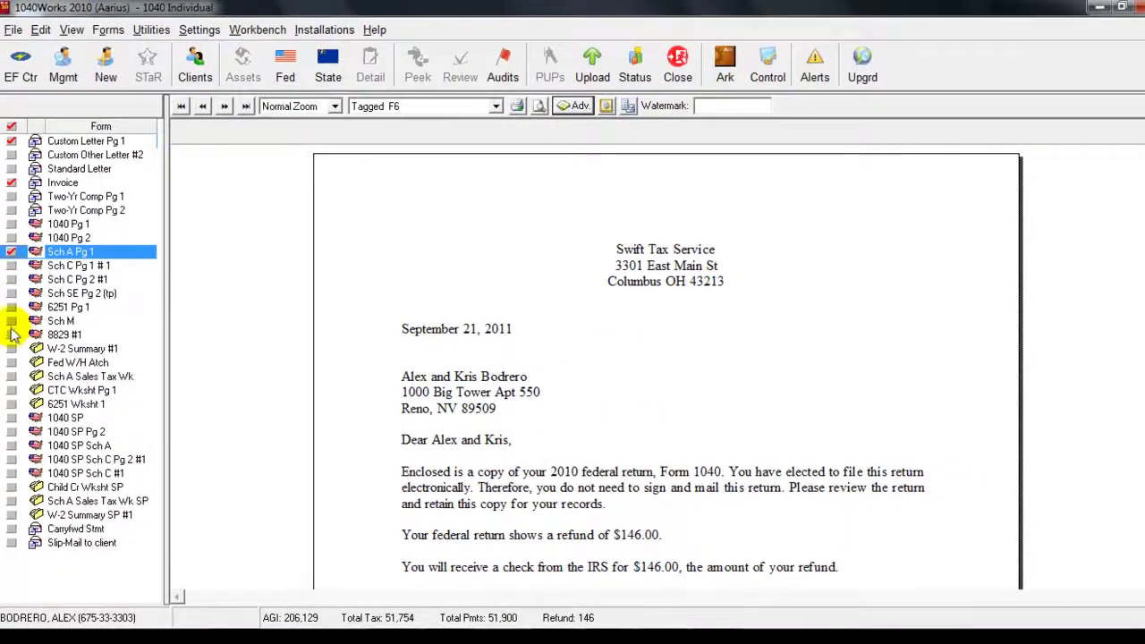
pyautogui.click(11, 322)
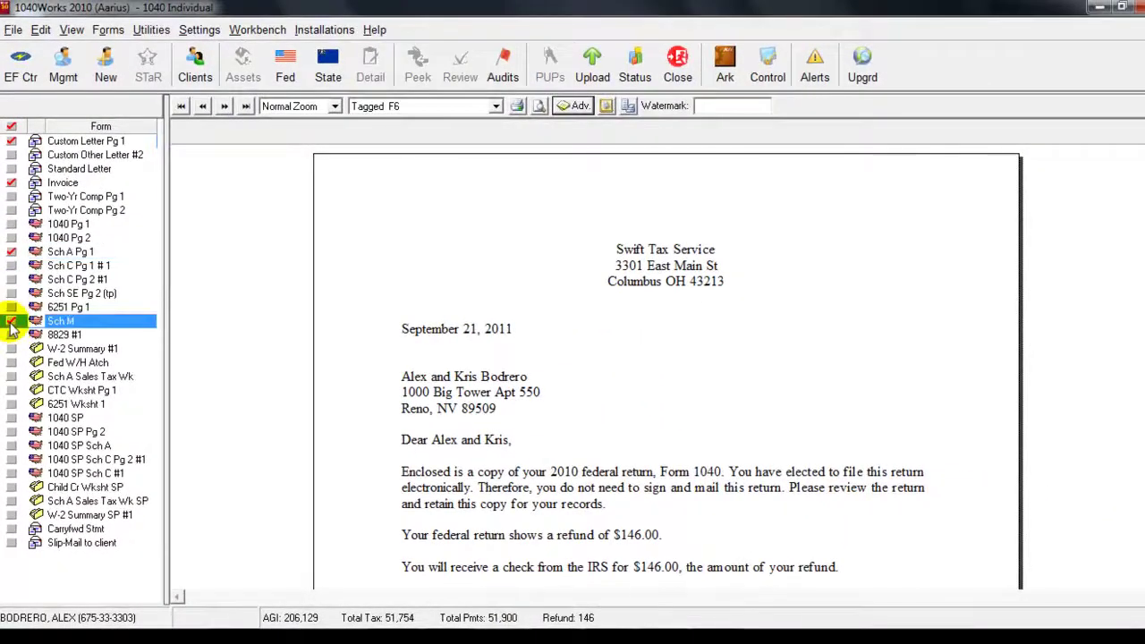
# - Assign Federal, State and City Paper Sets to print sets 1–3, two copies each of Federal and State
pyautogui.click(580, 107)
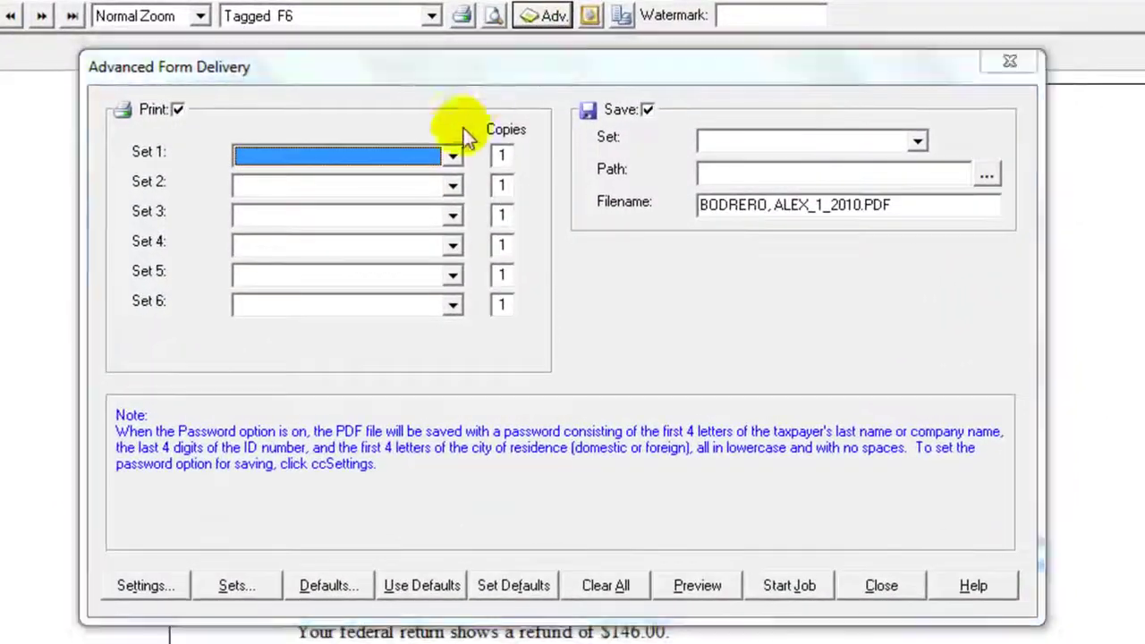
pyautogui.click(451, 158)
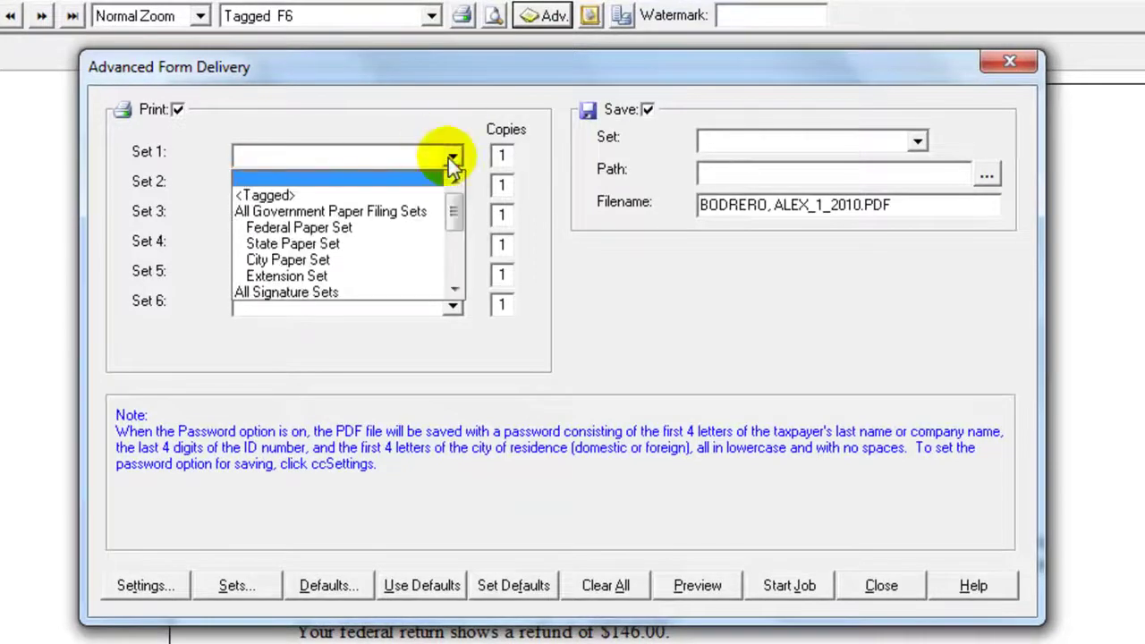
pyautogui.click(411, 227)
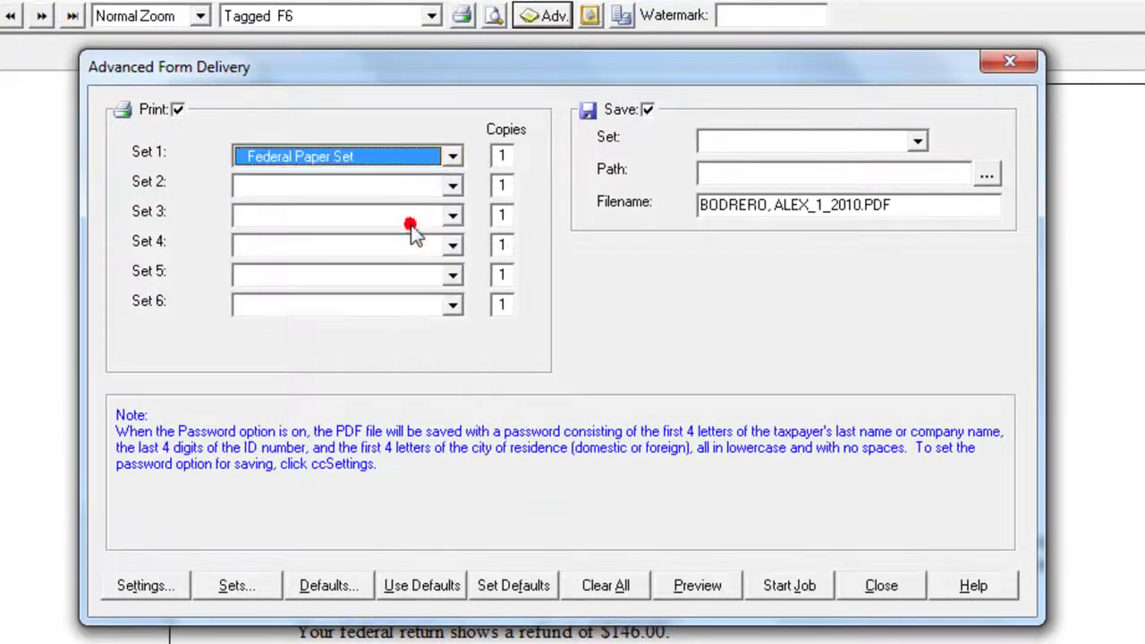
pyautogui.click(450, 186)
pyautogui.click(422, 273)
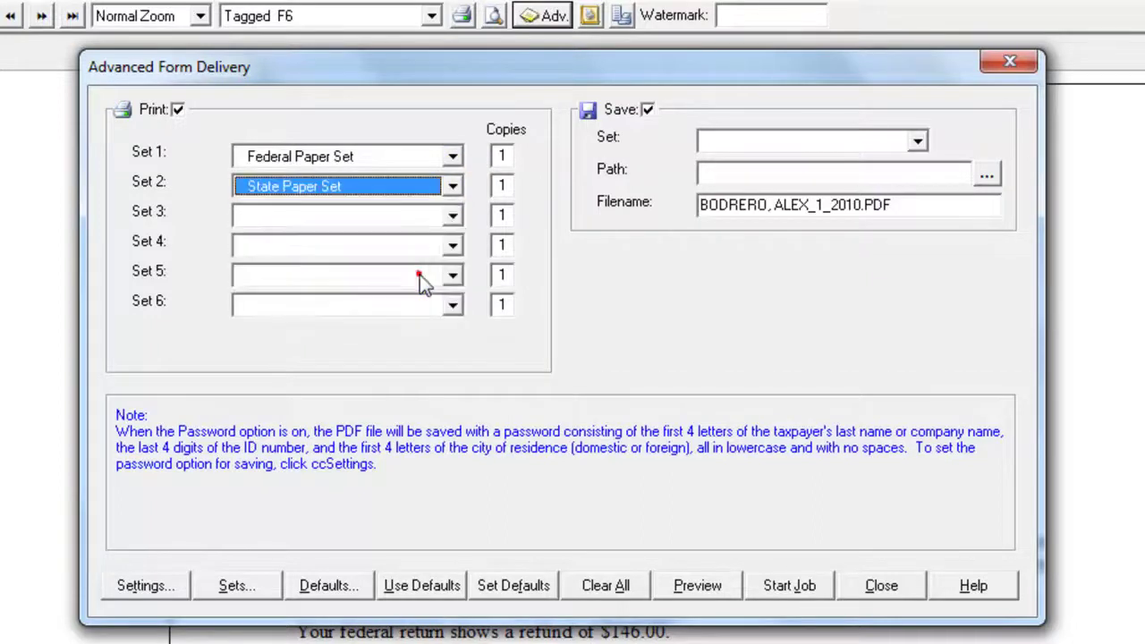
pyautogui.click(453, 217)
pyautogui.click(410, 320)
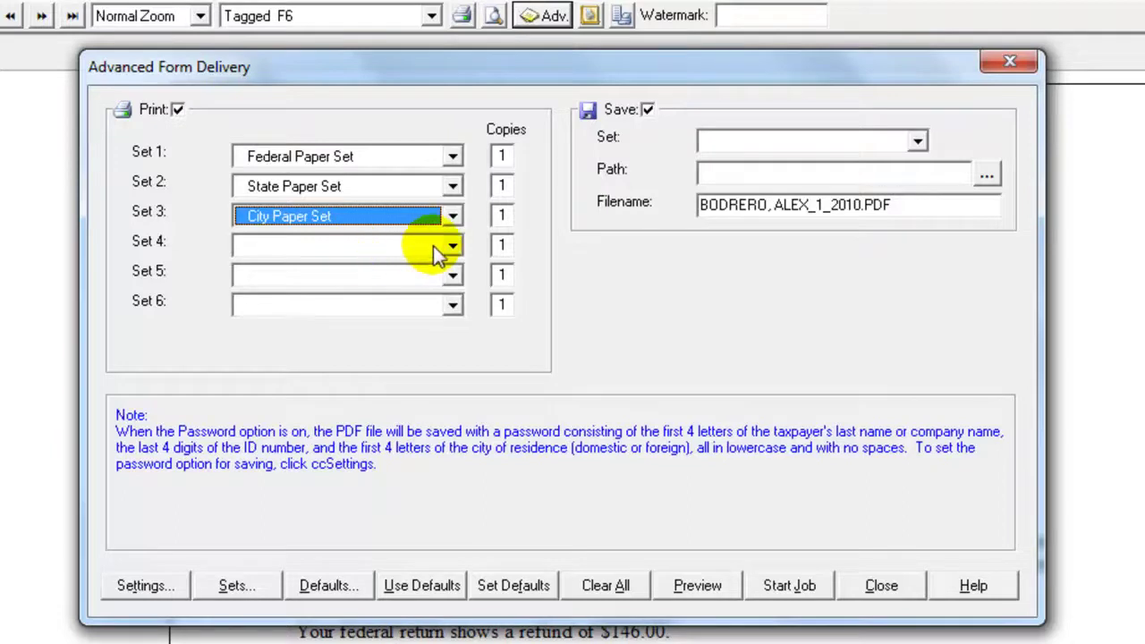
pyautogui.click(503, 157)
pyautogui.write('2')
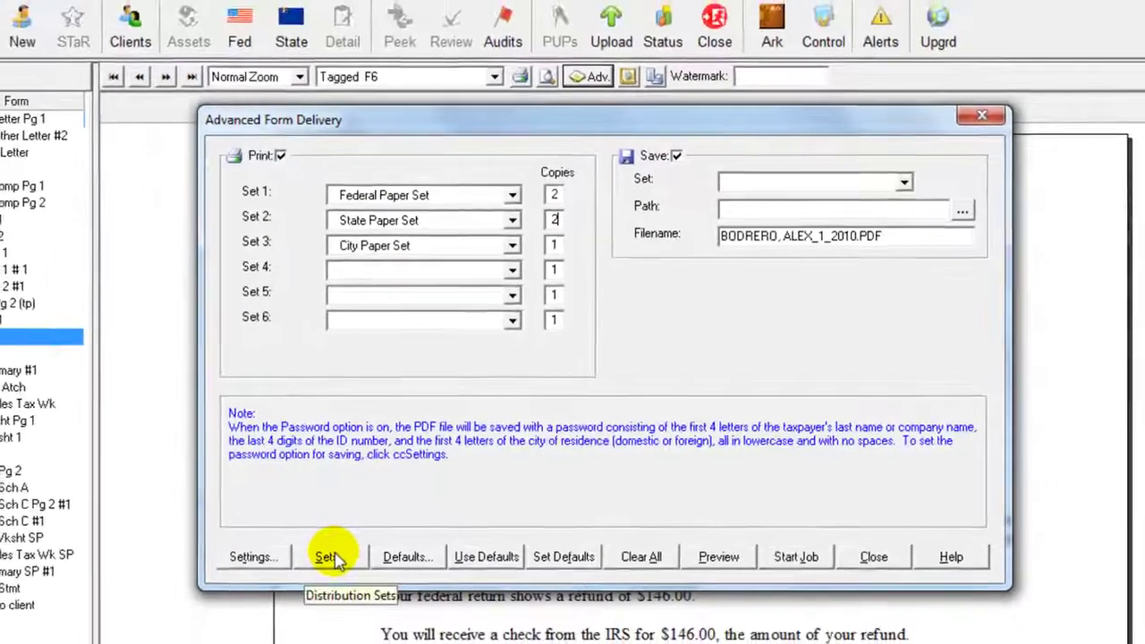
pyautogui.click(237, 581)
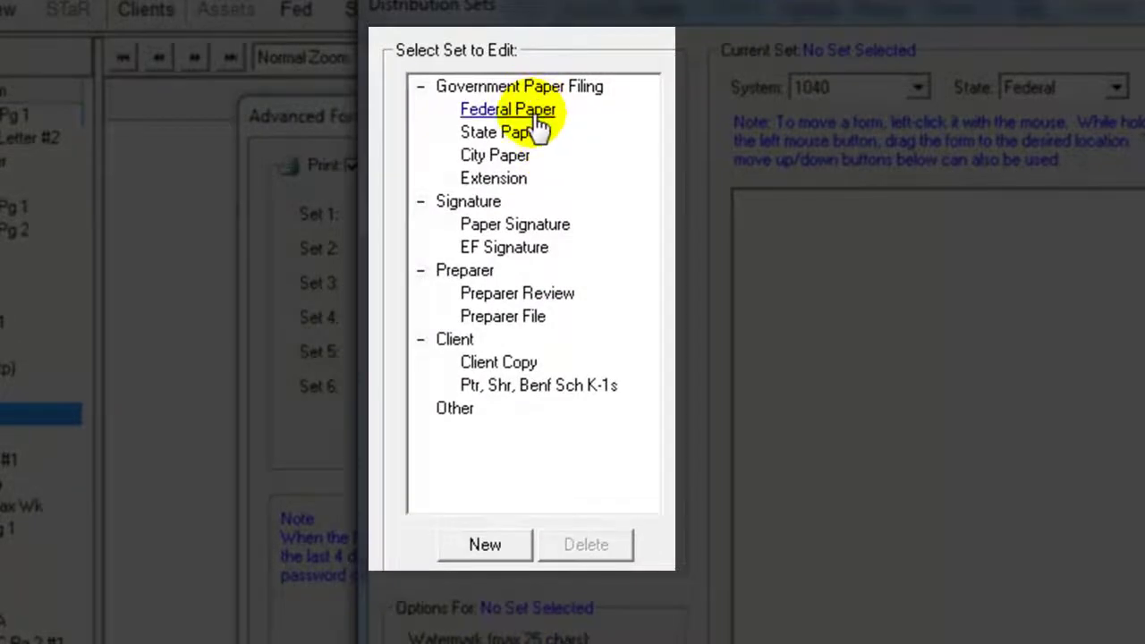
pyautogui.click(535, 116)
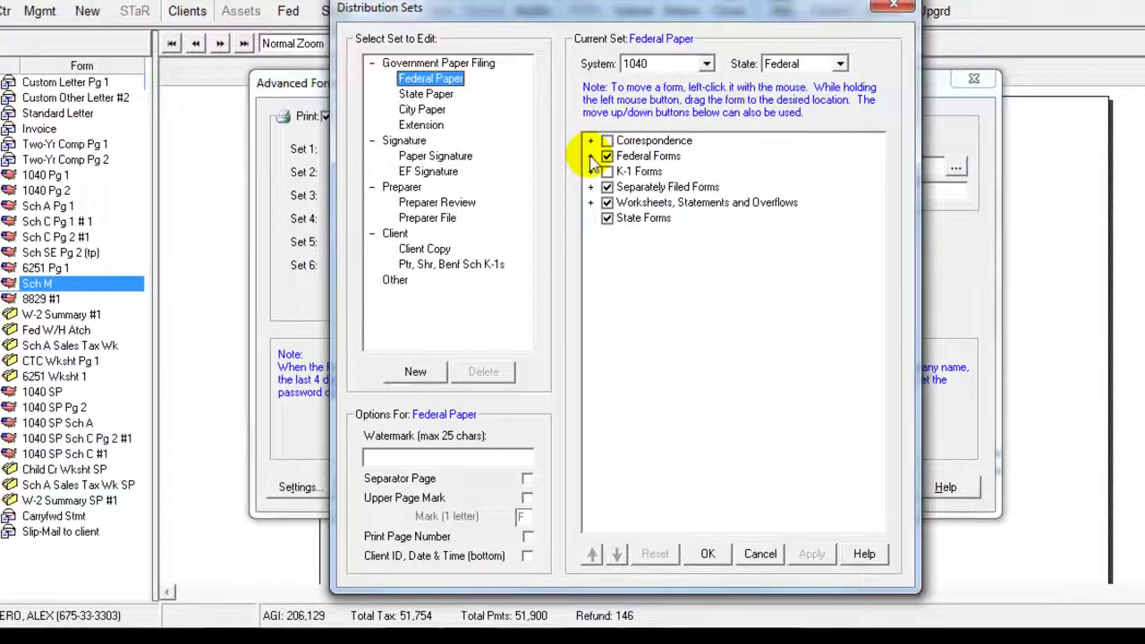
pyautogui.doubleClick(805, 219)
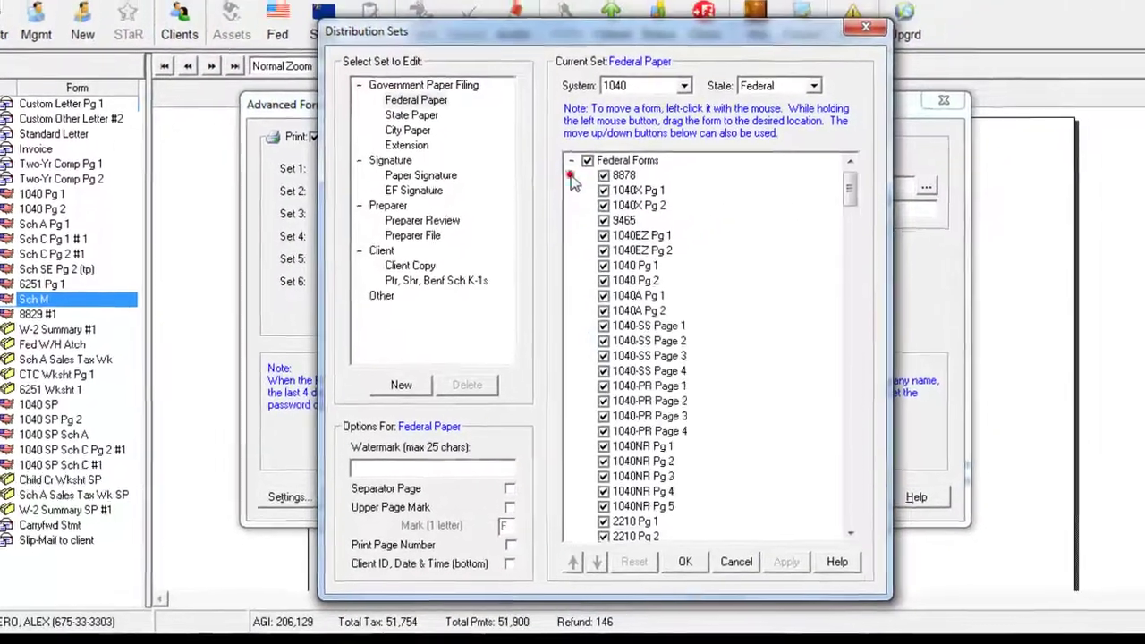
pyautogui.moveTo(805, 221)
pyautogui.mouseDown()
pyautogui.moveTo(810, 526)
pyautogui.moveTo(808, 140)
pyautogui.mouseUp()
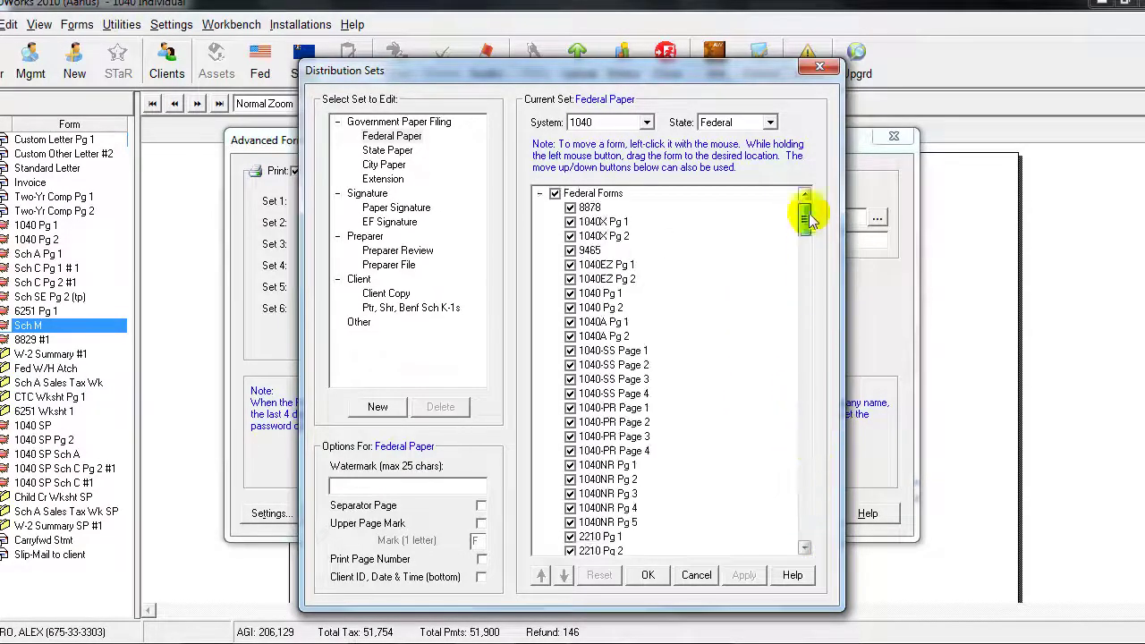
pyautogui.click(648, 577)
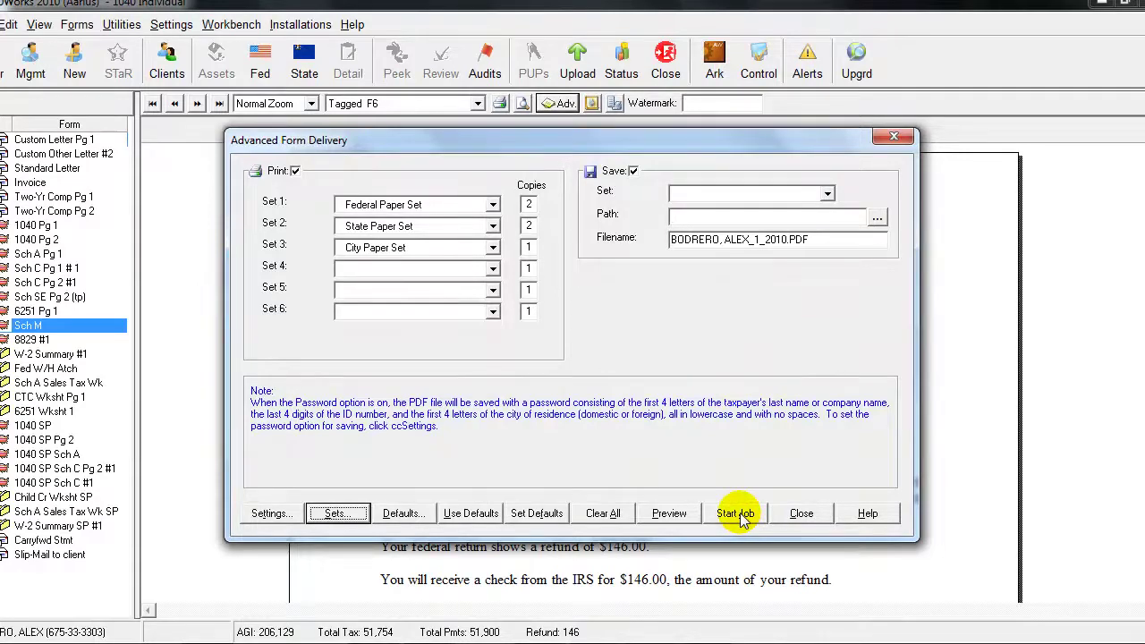
# - Close the Advanced Form Delivery dialog
pyautogui.click(799, 514)
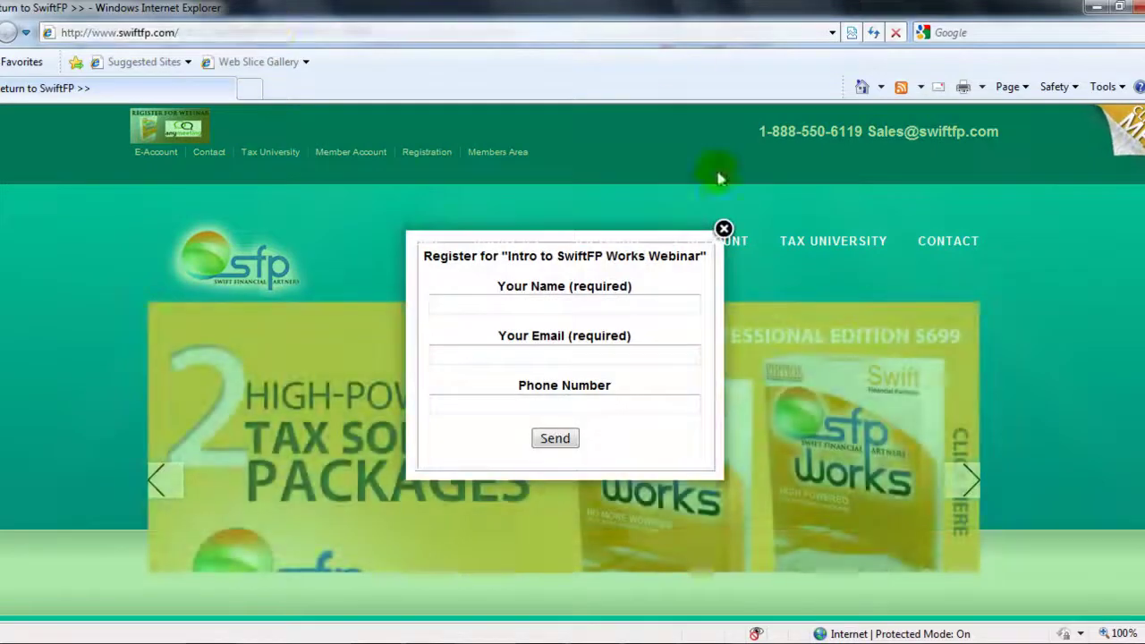
# - Dismiss the webinar popup and go to SwiftFP's E-Account page with its e-Account services link
pyautogui.click(724, 229)
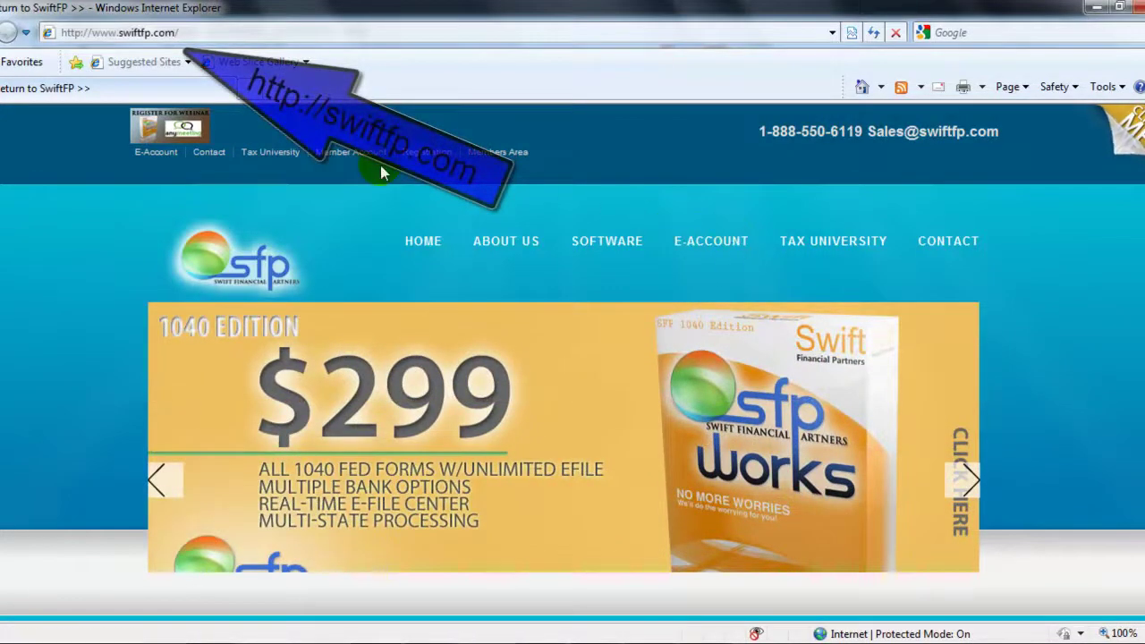
pyautogui.scroll(-1, 381, 168)
pyautogui.scroll(-2, 380, 168)
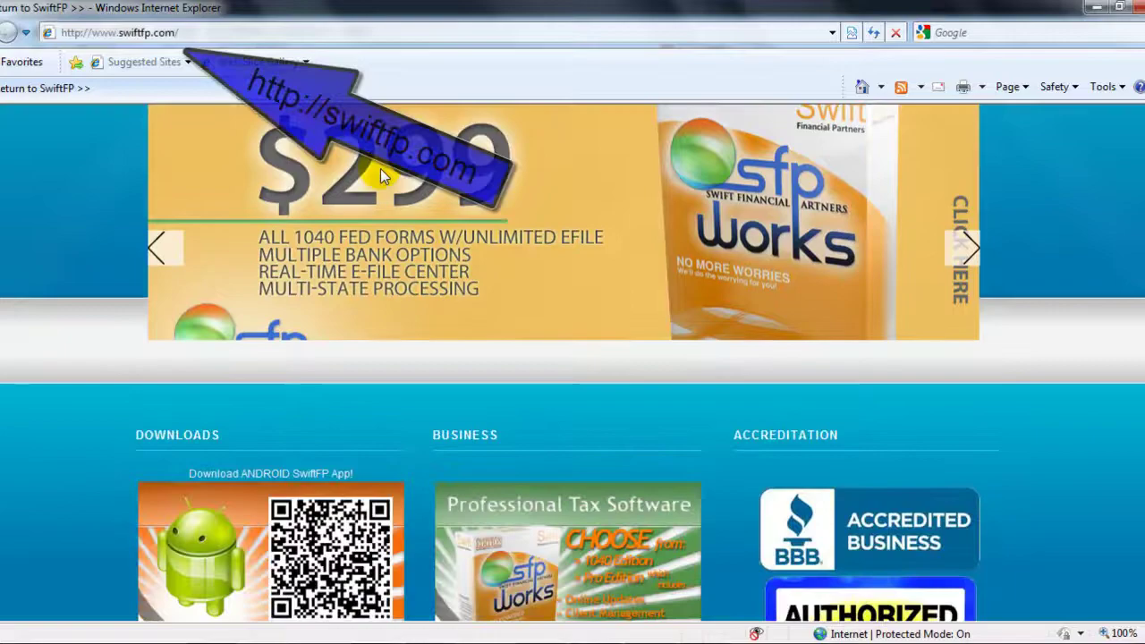
pyautogui.scroll(-2, 380, 168)
pyautogui.scroll(-2, 380, 168)
pyautogui.scroll(2, 380, 168)
pyautogui.scroll(4, 380, 168)
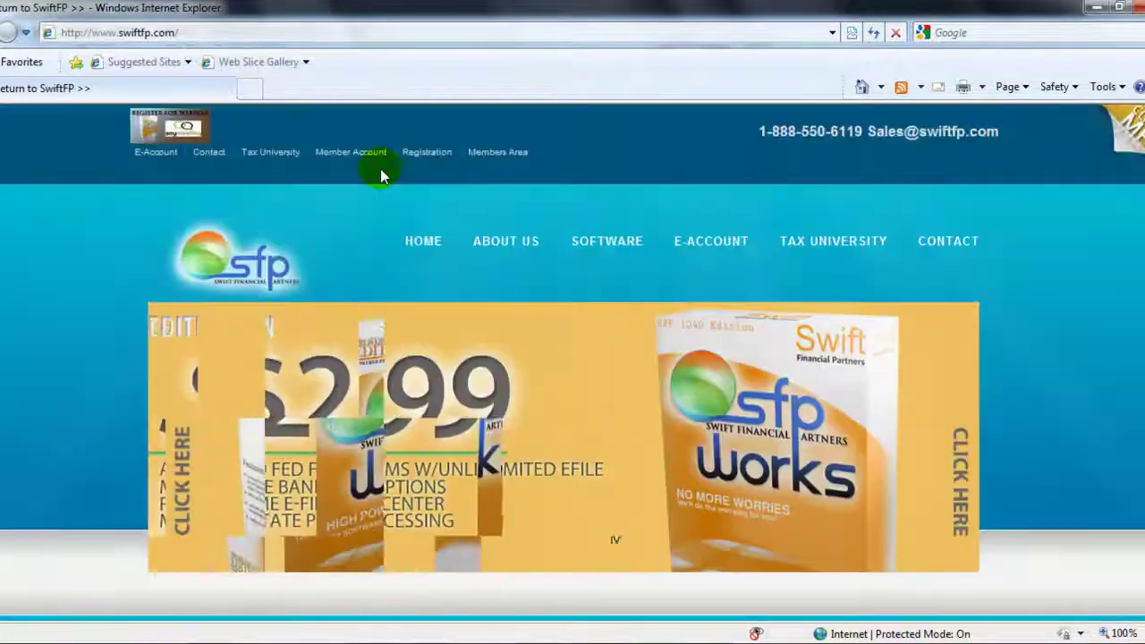
pyautogui.click(688, 248)
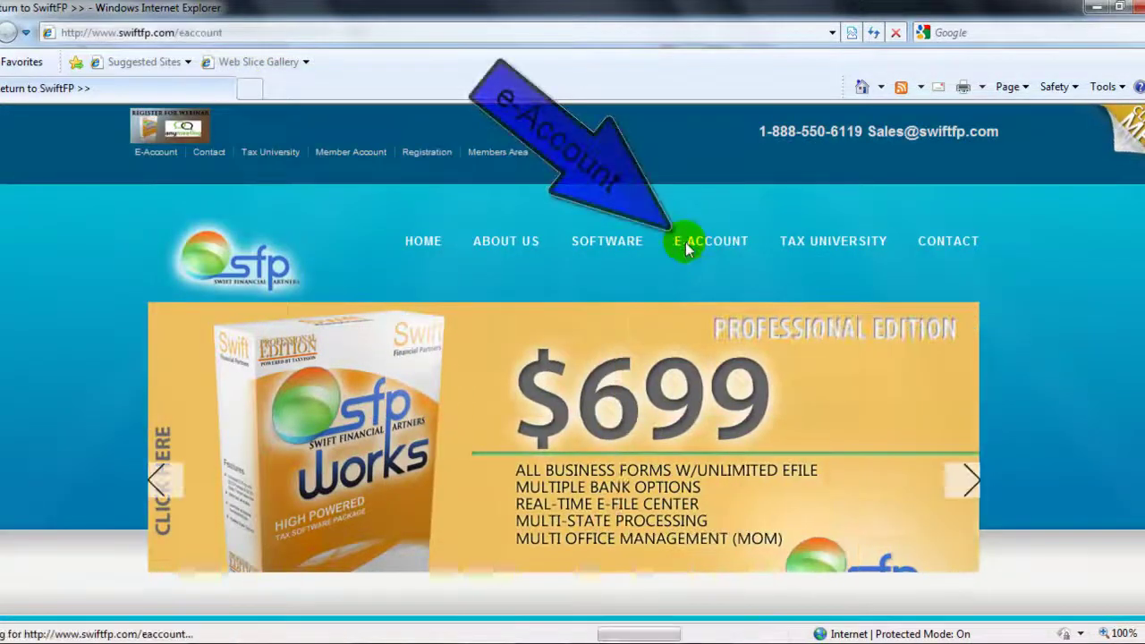
pyautogui.click(567, 541)
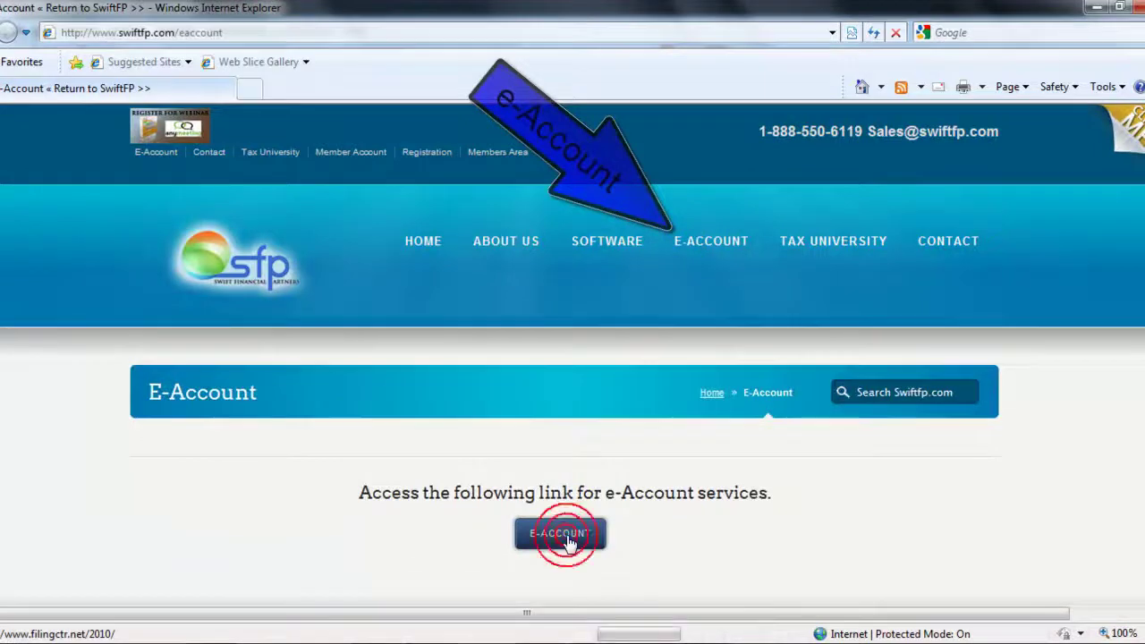
# - Log in to EFile Center with the autocompleted user name and the account password
pyautogui.write('ss')
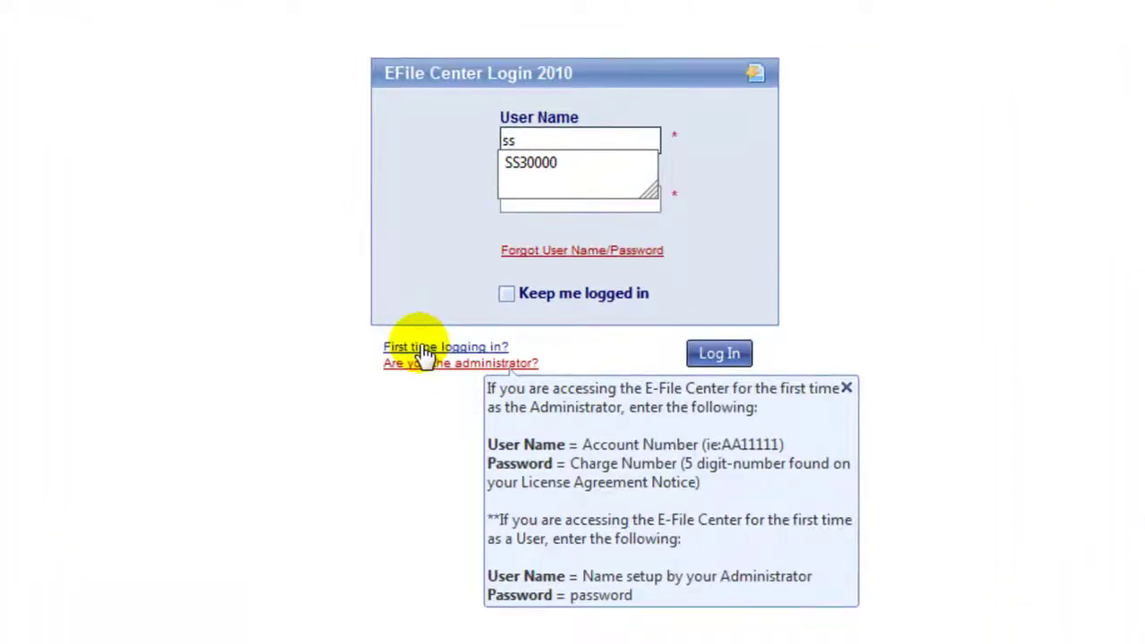
pyautogui.press('Down')
pyautogui.press('Return')
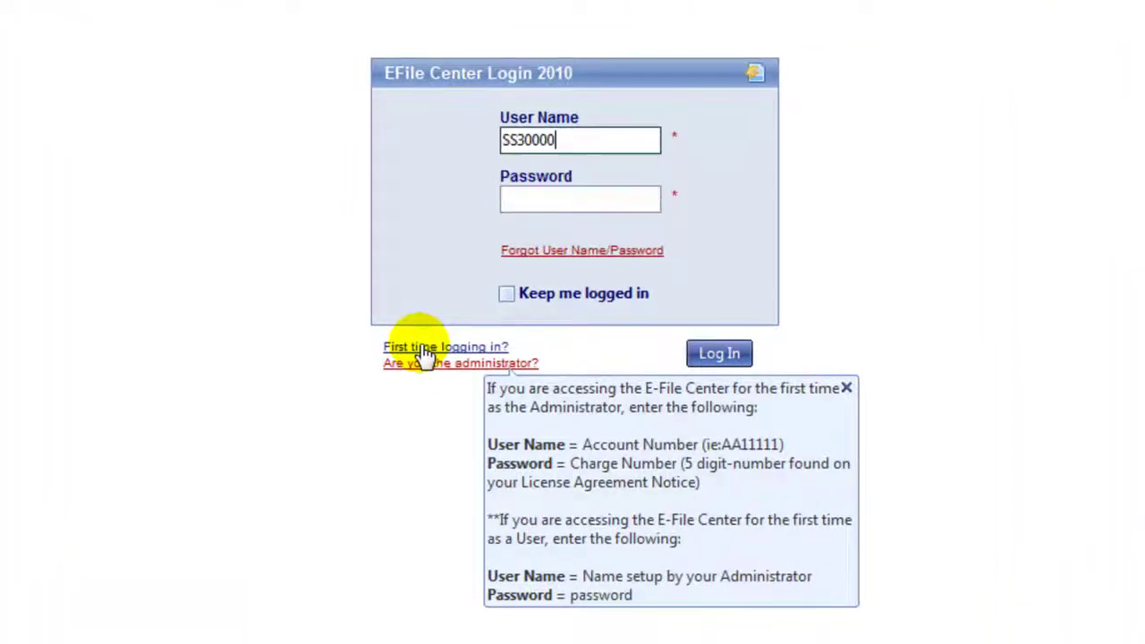
pyautogui.press('Tab')
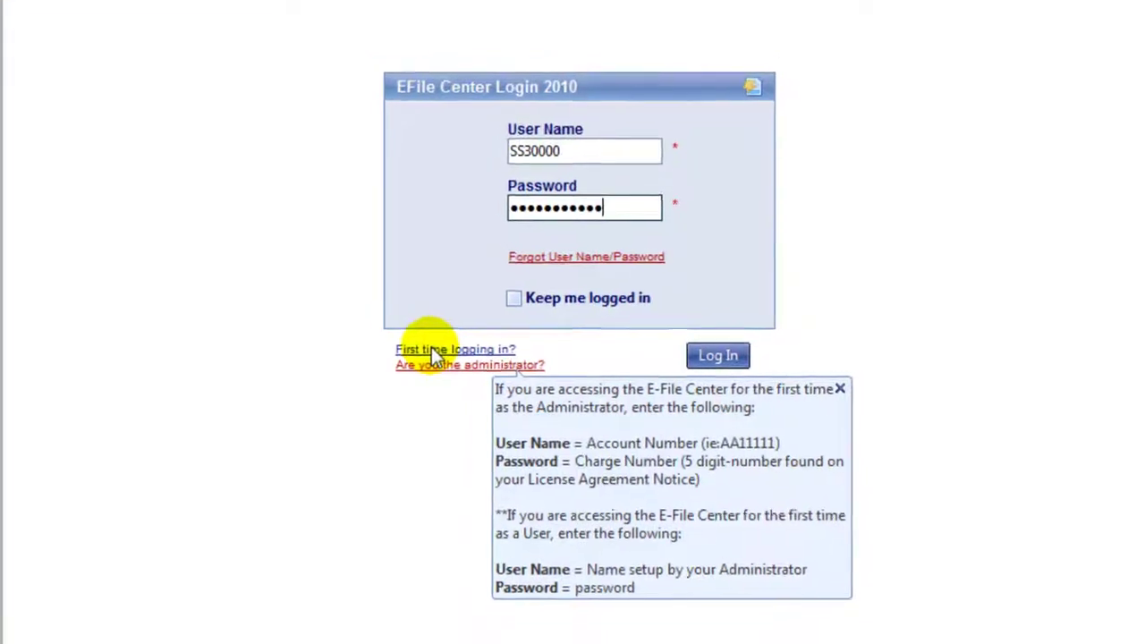
pyautogui.press('Return')
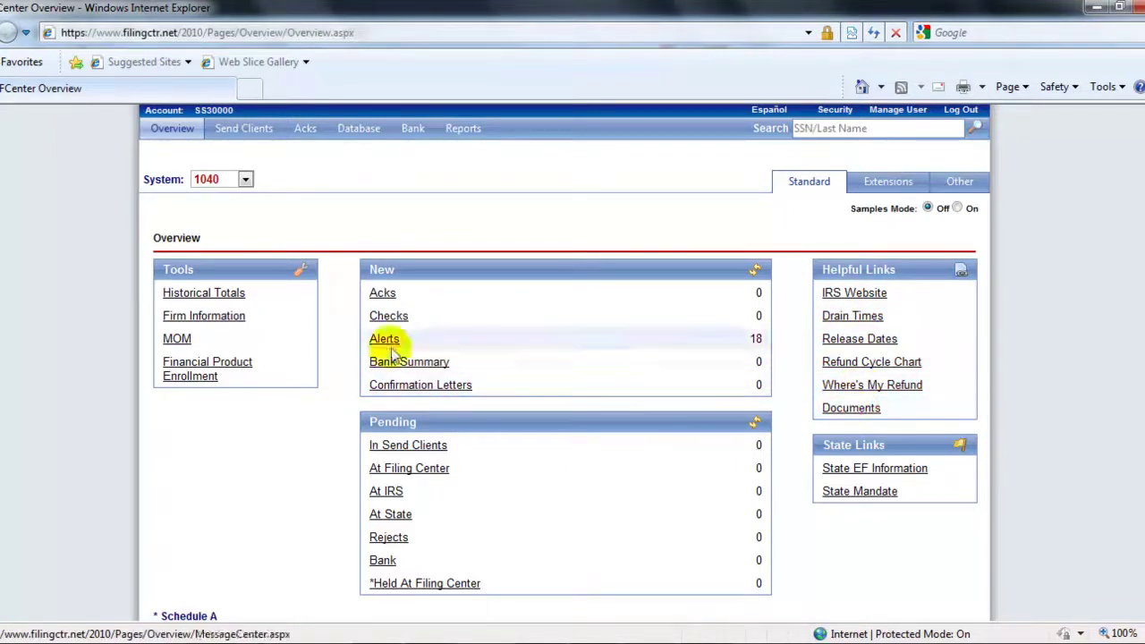
# - Open Multiple Office Management and expand the Swift Tax Service office tree to browse its branches
pyautogui.click(176, 340)
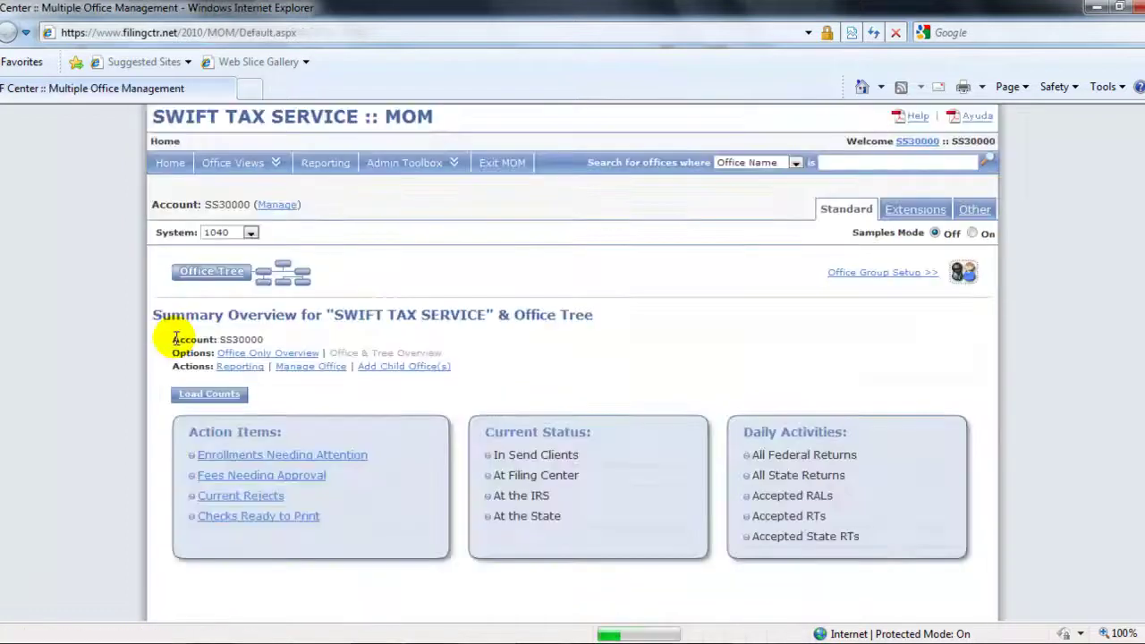
pyautogui.click(226, 272)
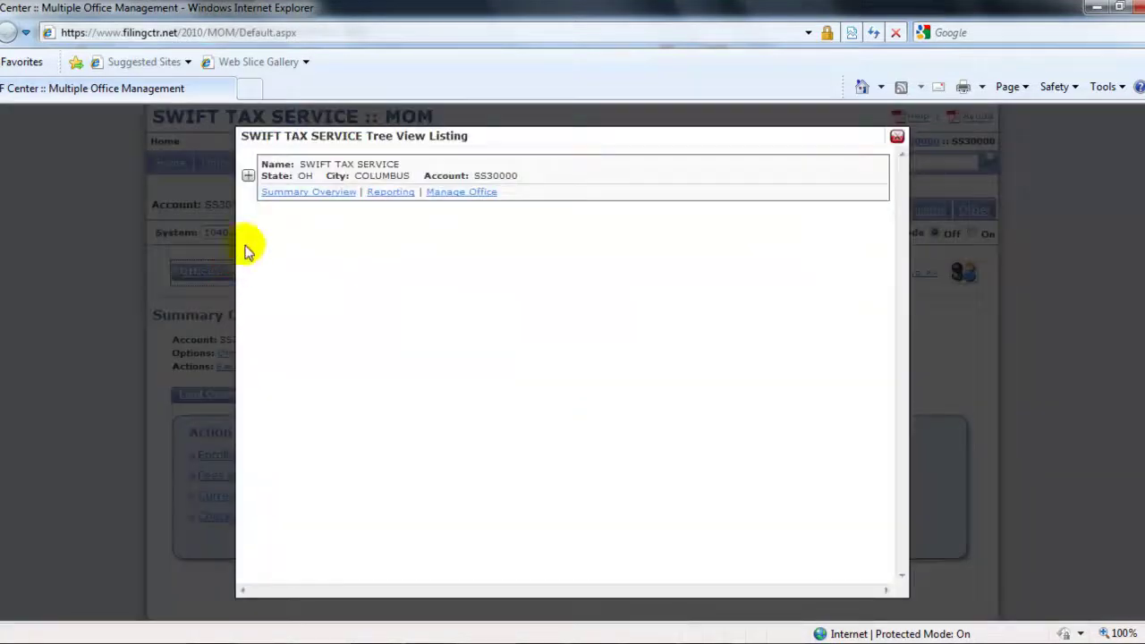
pyautogui.click(248, 175)
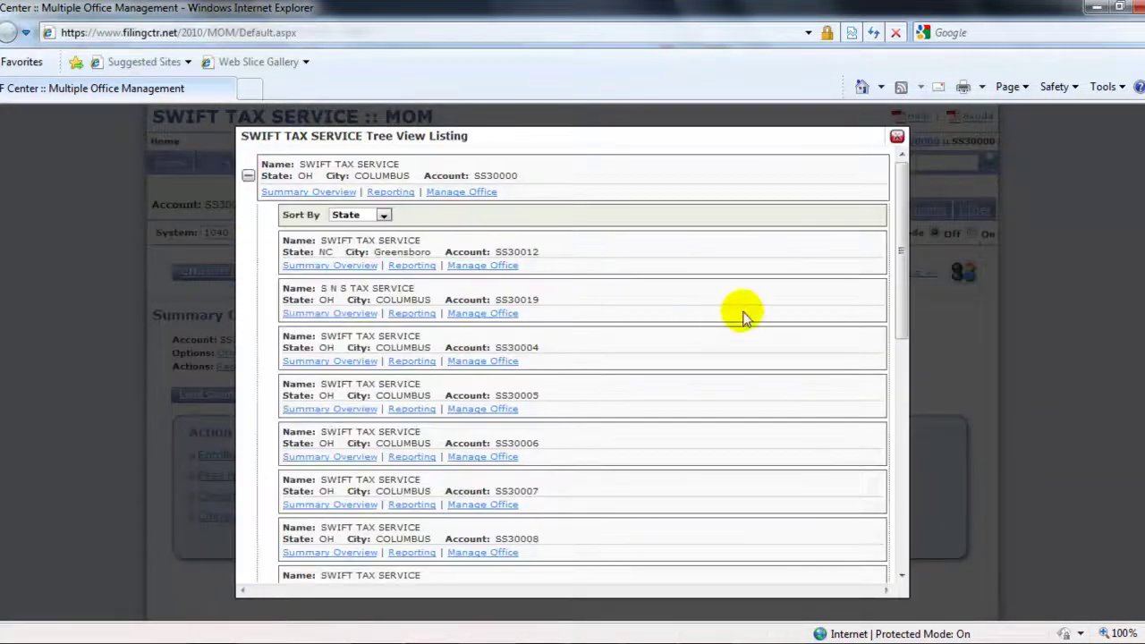
pyautogui.moveTo(903, 188); pyautogui.dragTo(901, 472)
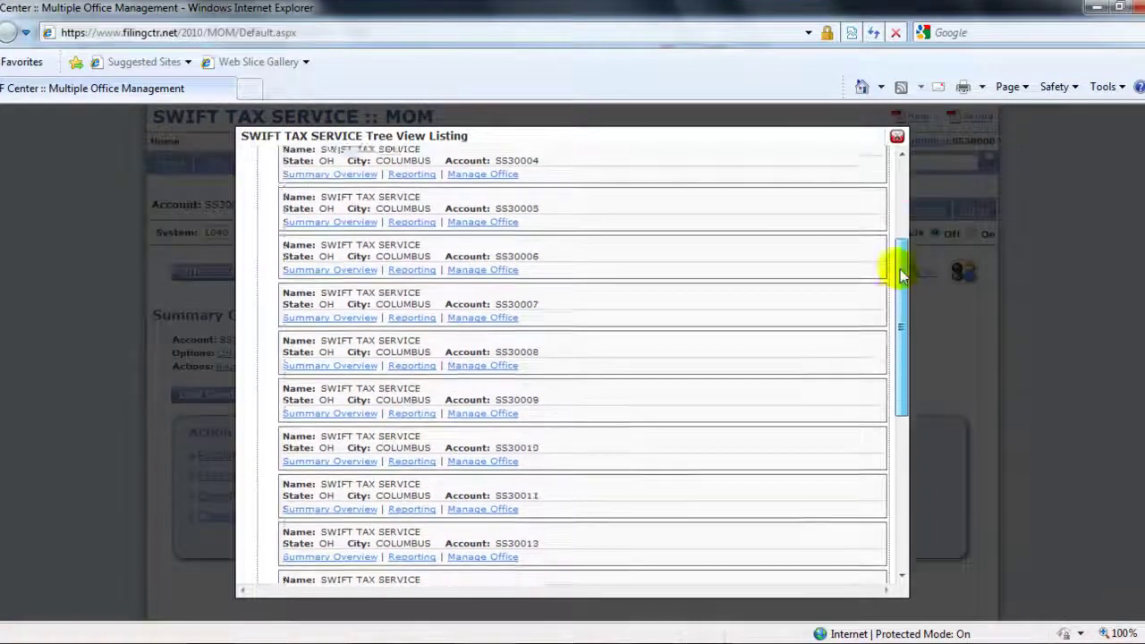